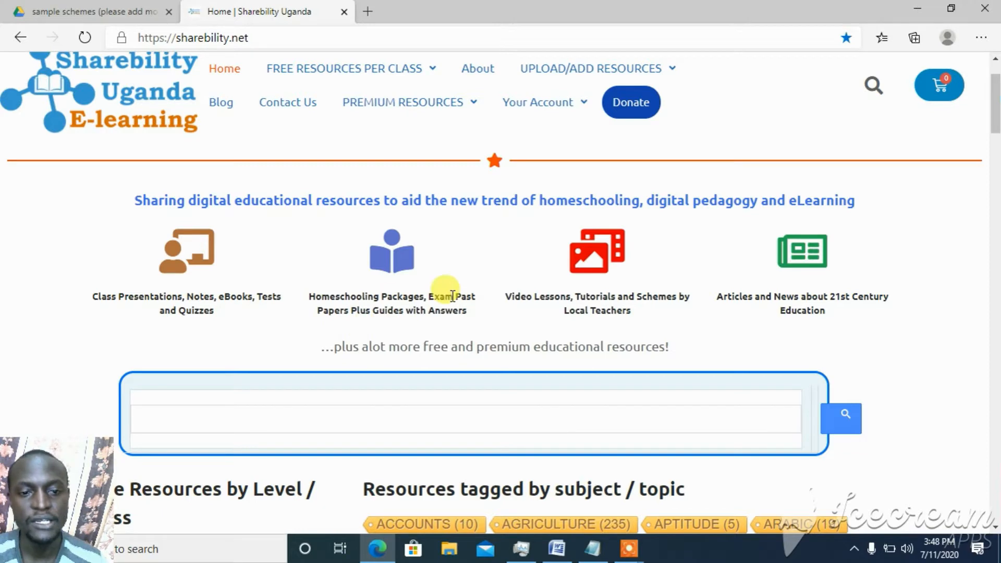
Look through the home page's free resources by class, subject tags and latest resources.
scroll(656, 178, down, 5)
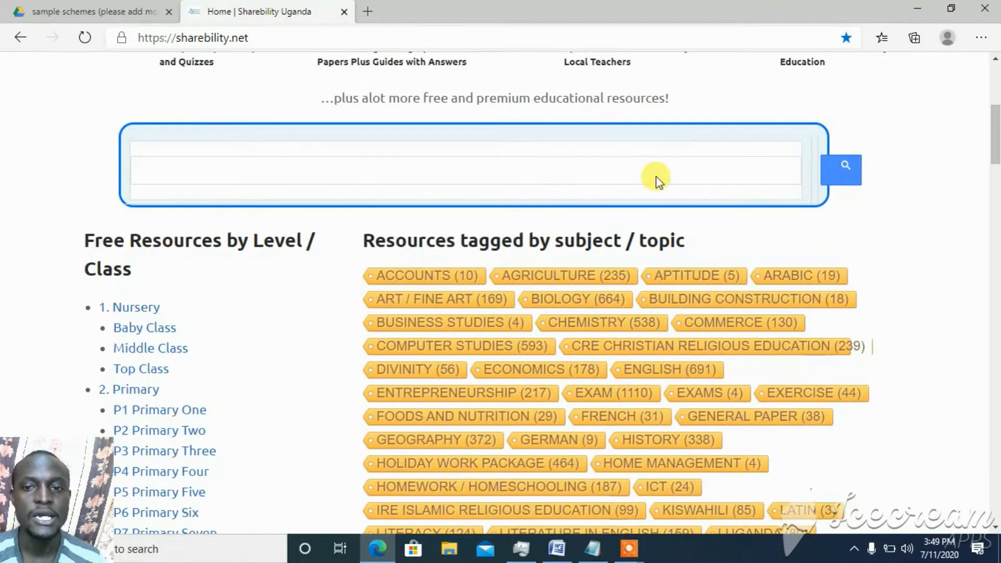
click(655, 178)
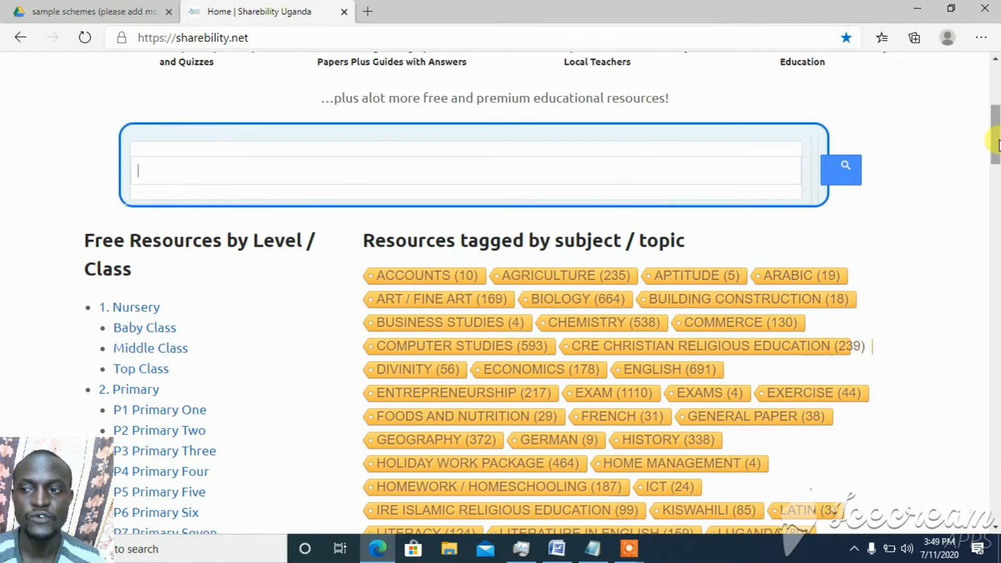
scroll(995, 176, down, 4)
scroll(995, 176, up, 1)
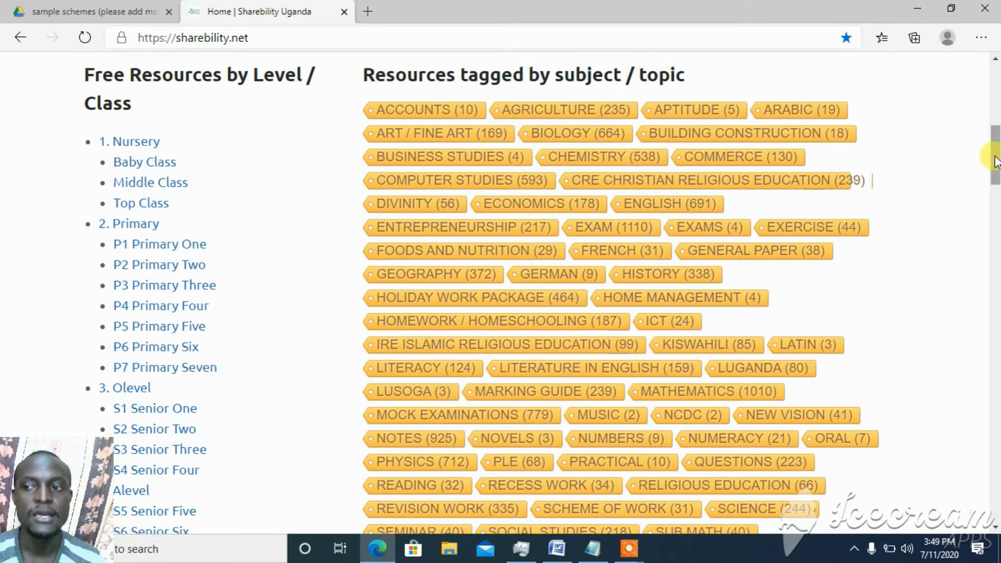
drag(995, 162, 996, 180)
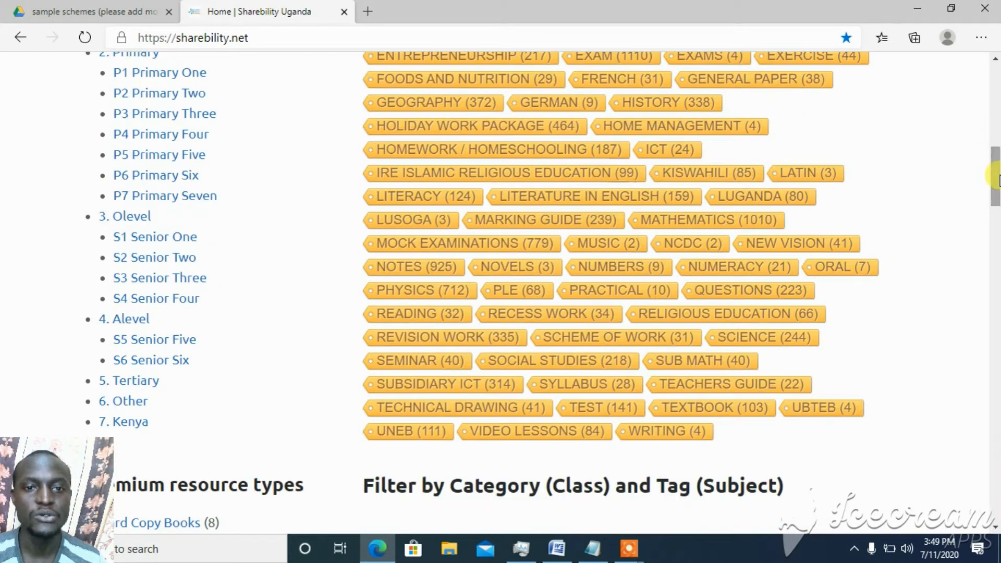
scroll(990, 194, up, 1)
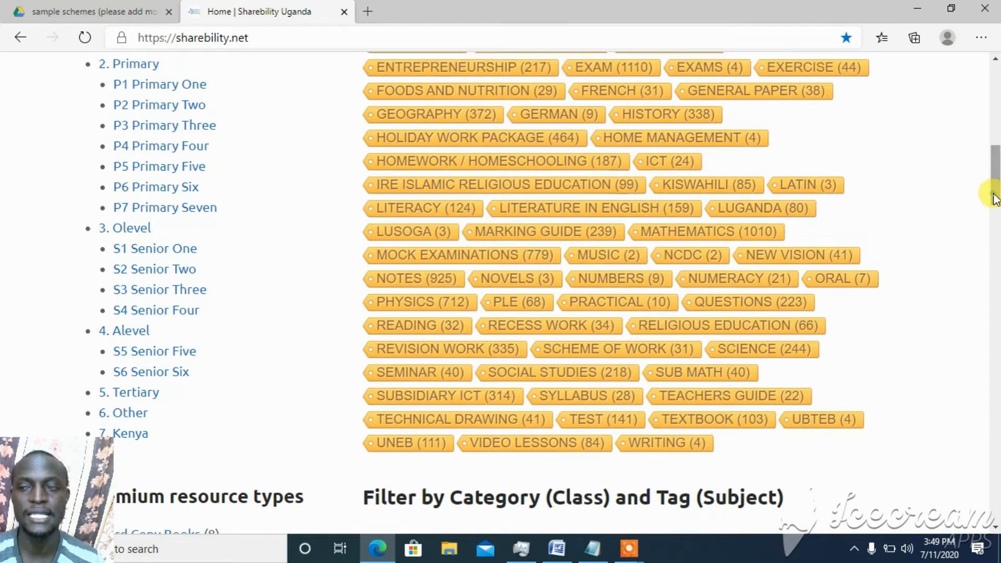
scroll(993, 198, down, 1)
scroll(993, 200, up, 2)
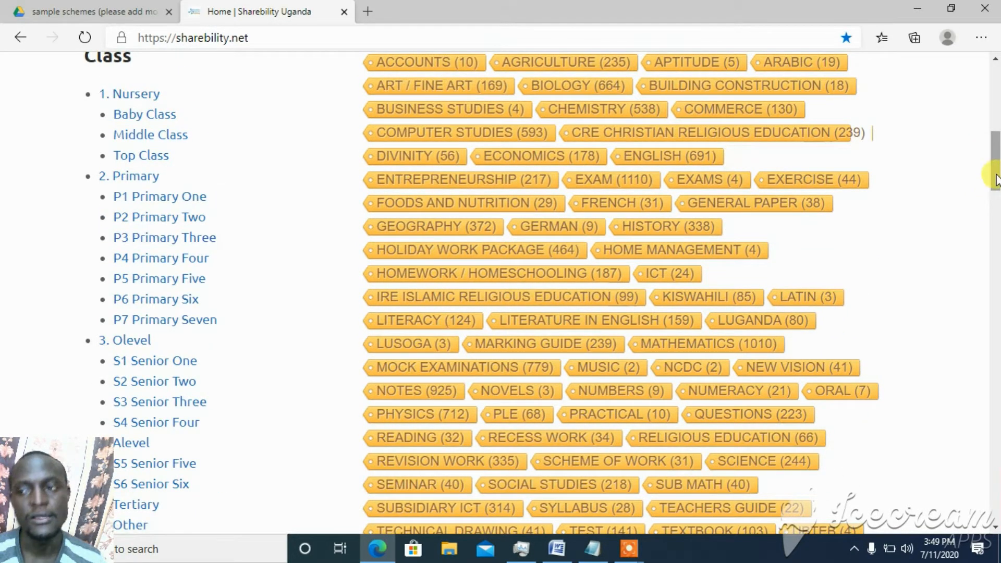
drag(995, 174, 996, 385)
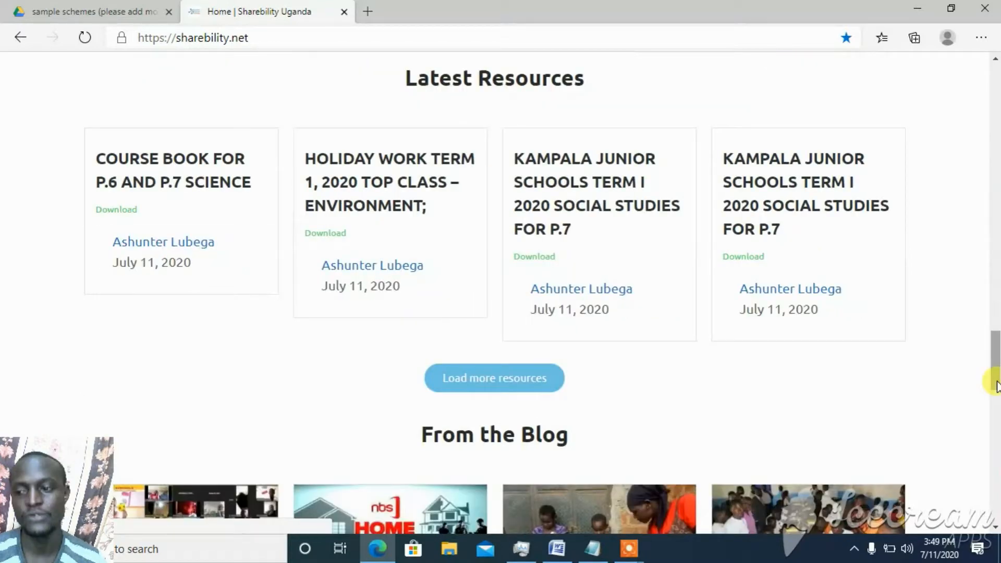
drag(996, 386, 990, 80)
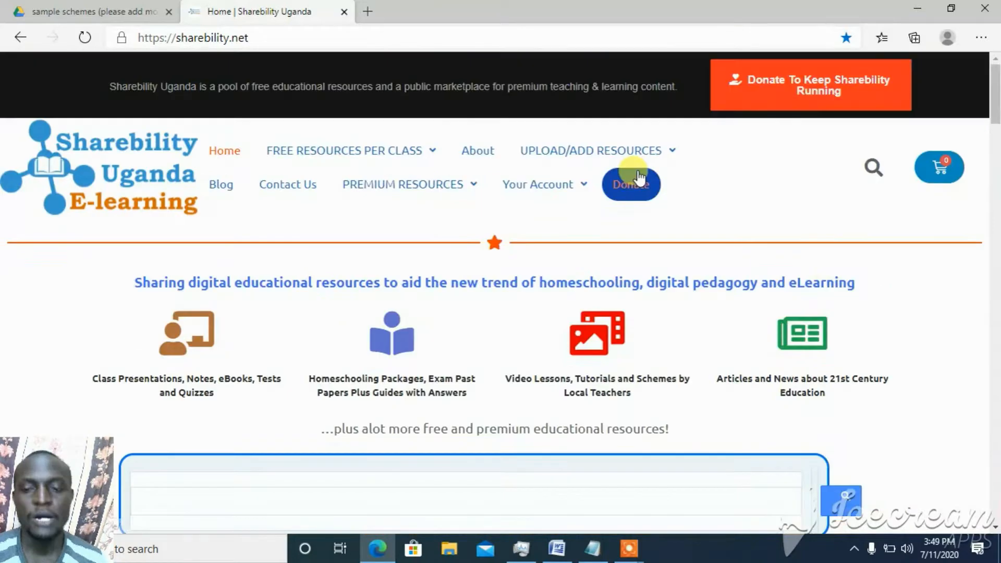
Open the dashboard login page and fill in the account's e-mail address.
mouse_move(537, 184)
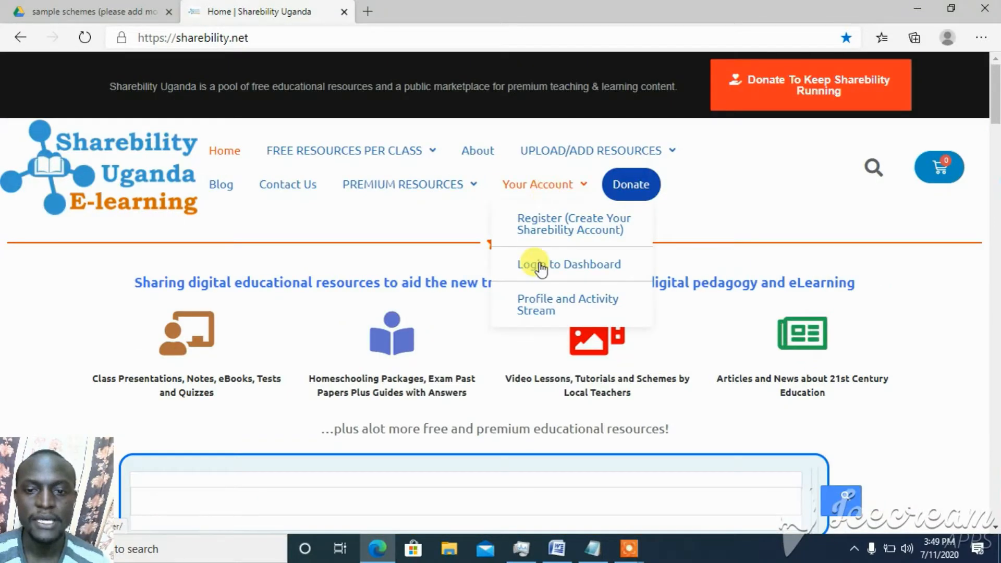
click(565, 269)
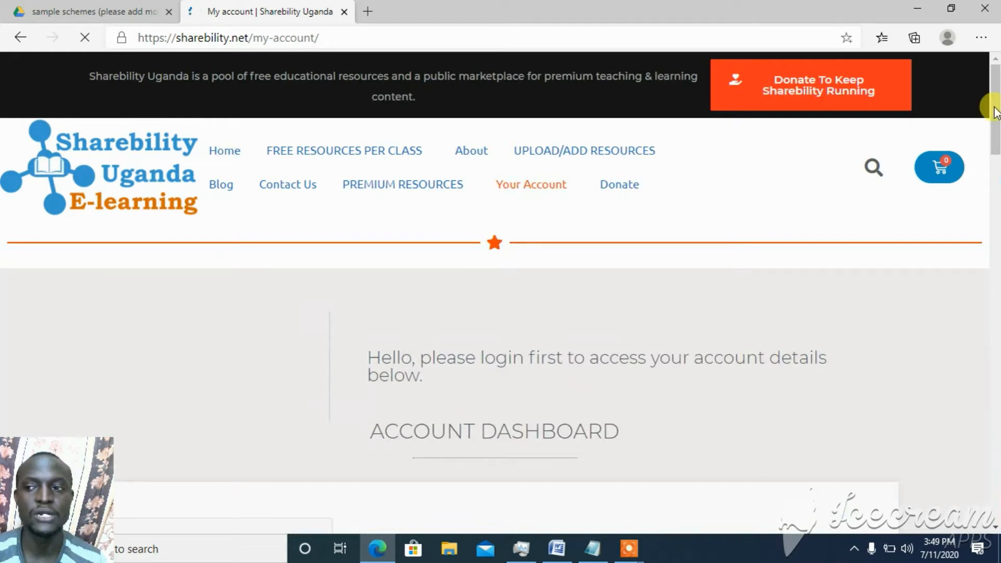
scroll(547, 211, down, 5)
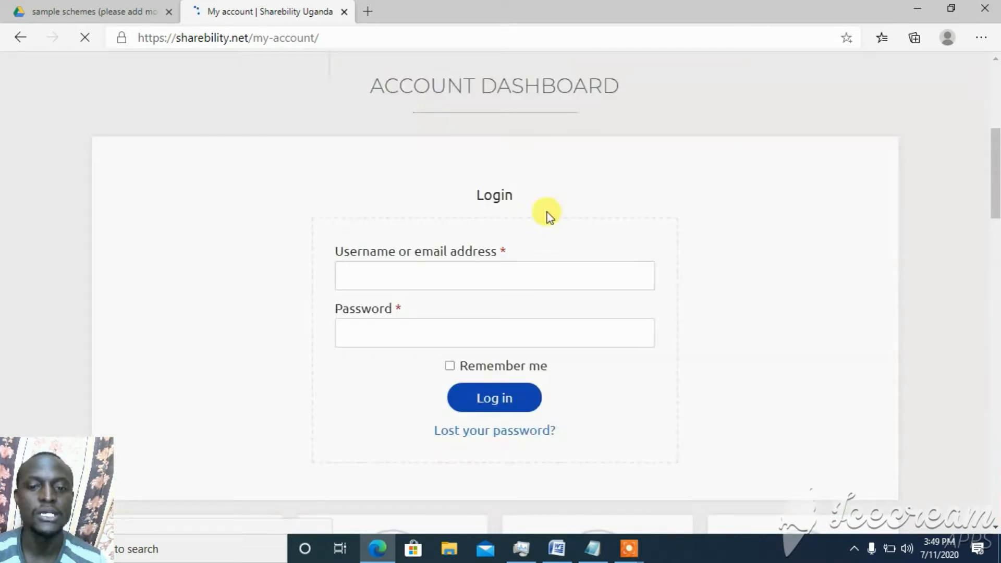
click(471, 278)
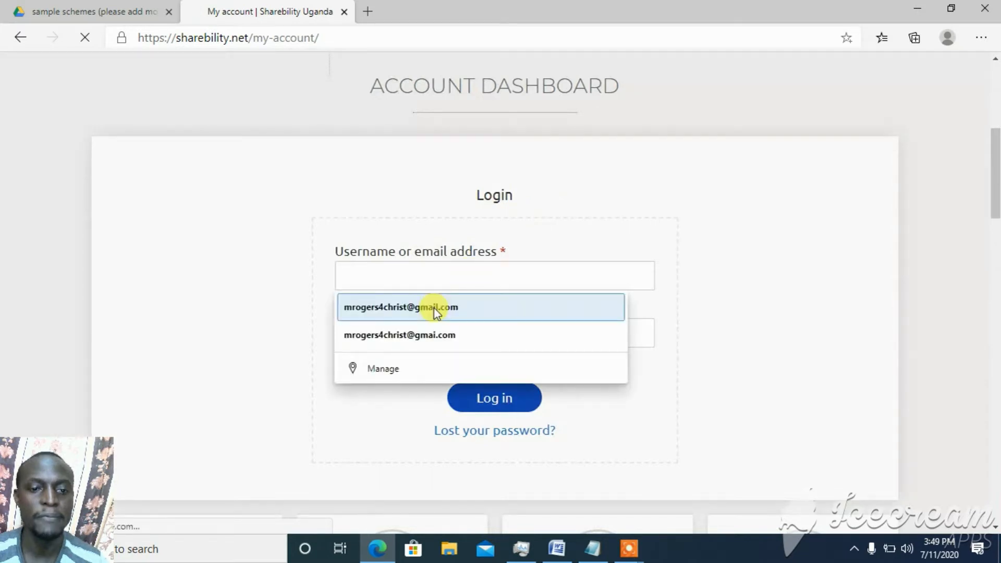
click(434, 309)
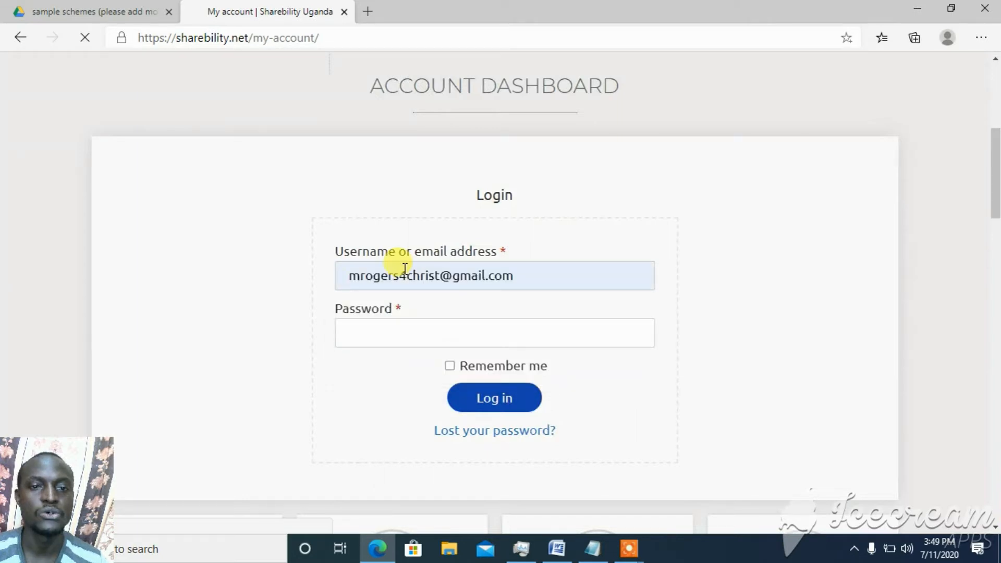
Log in to the account dashboard with the account's e-mail and password.
scroll(390, 297, up, 5)
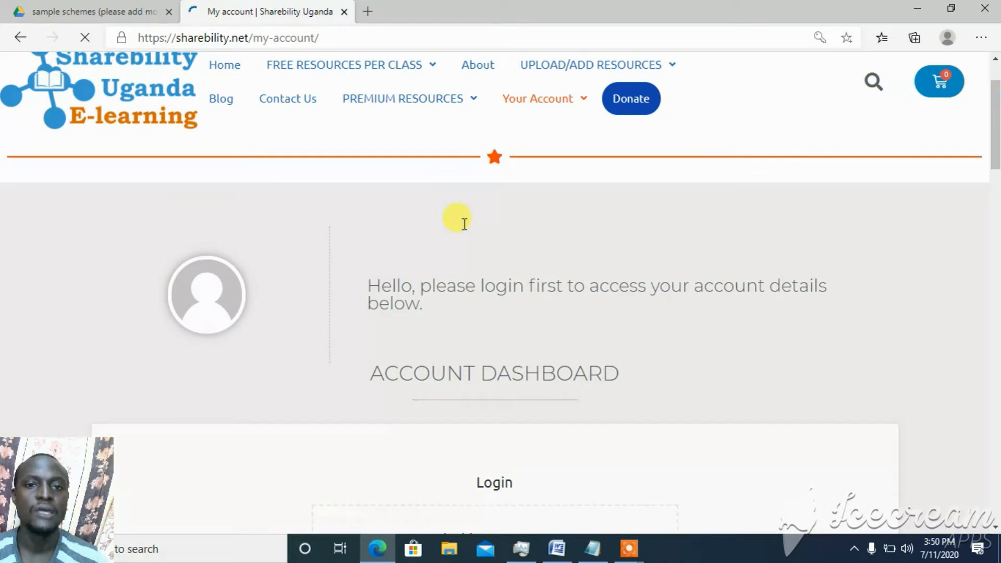
mouse_move(554, 101)
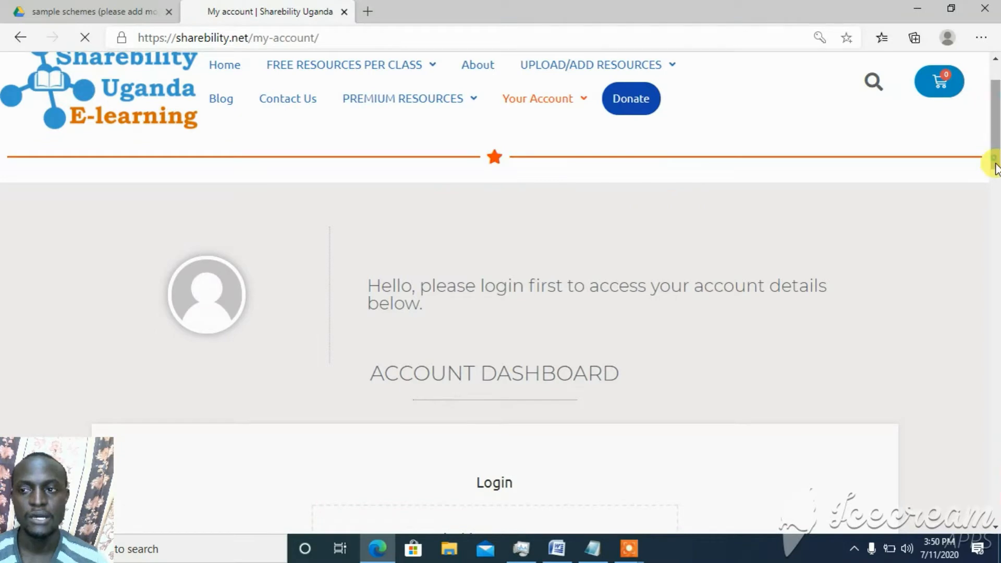
drag(995, 168, 995, 245)
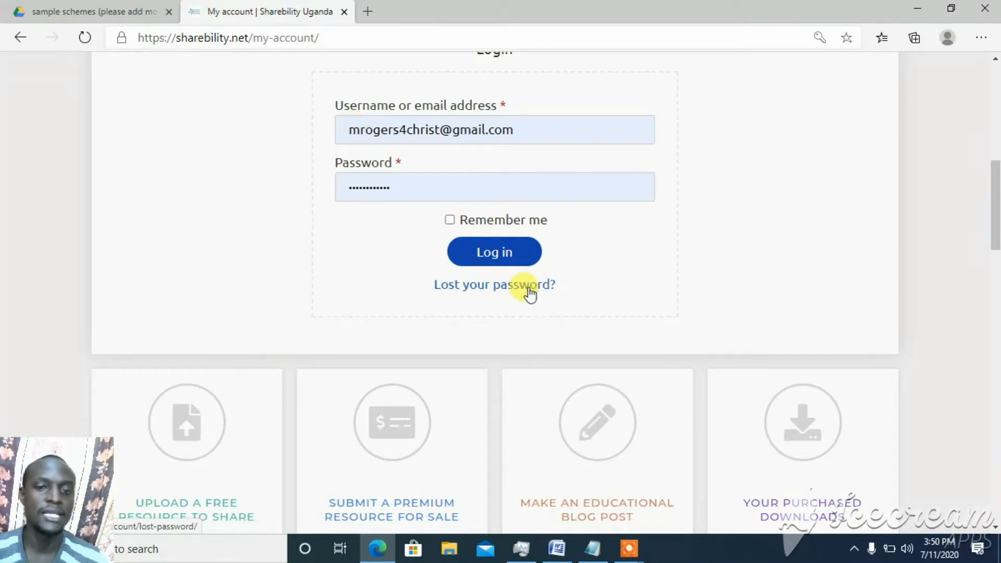
click(496, 253)
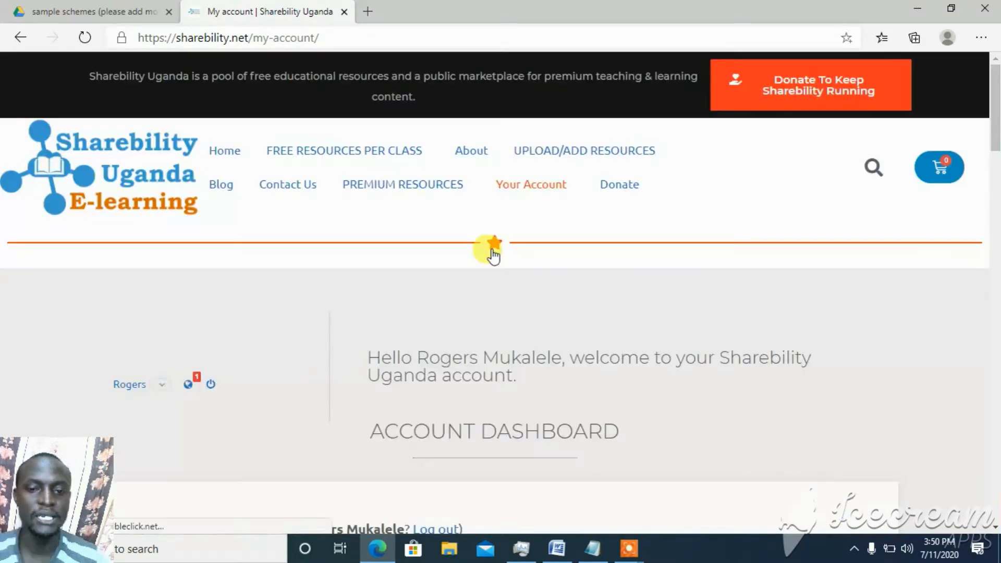
Open the form for uploading a free resource to share from the account dashboard.
drag(994, 133, 994, 161)
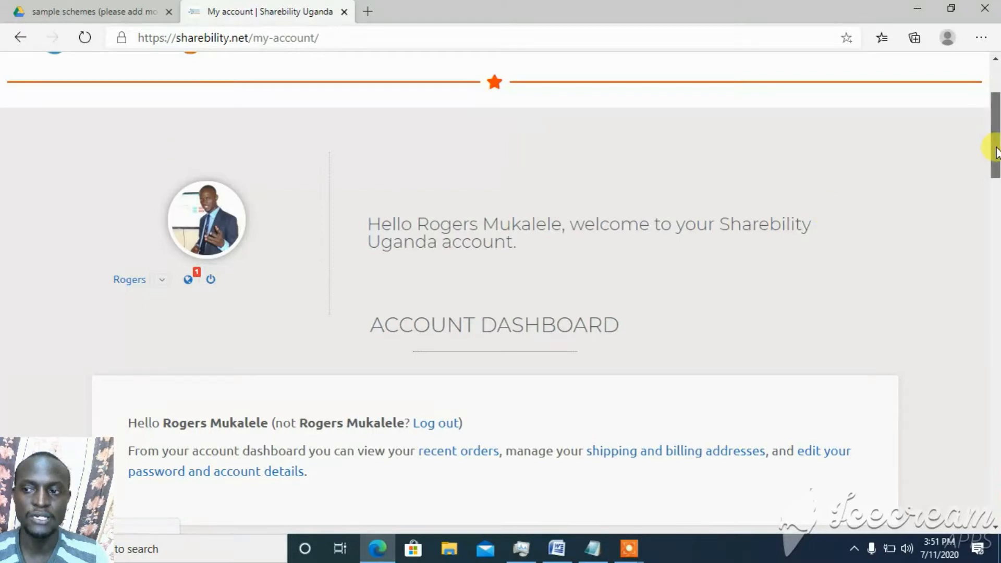
drag(995, 148, 993, 234)
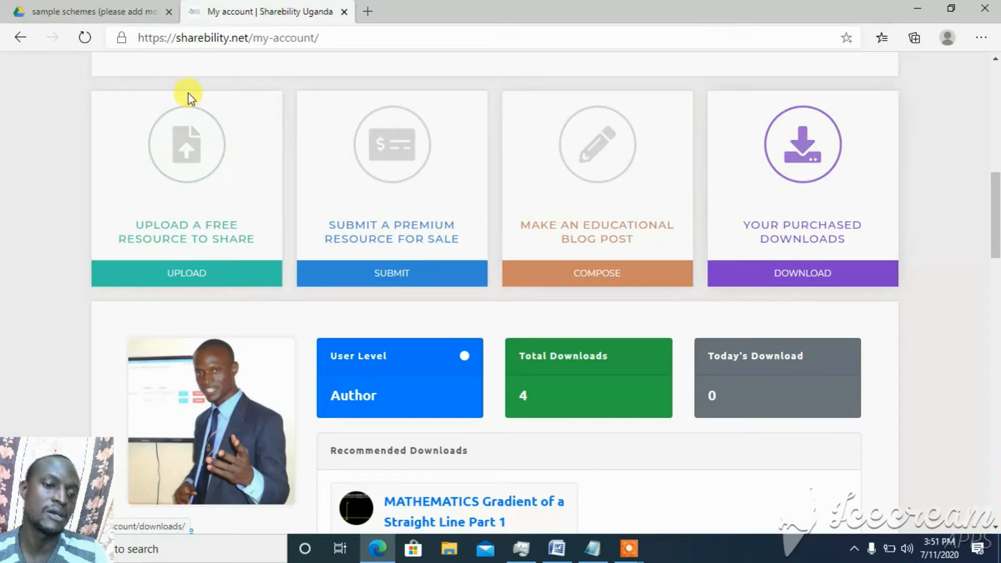
click(187, 156)
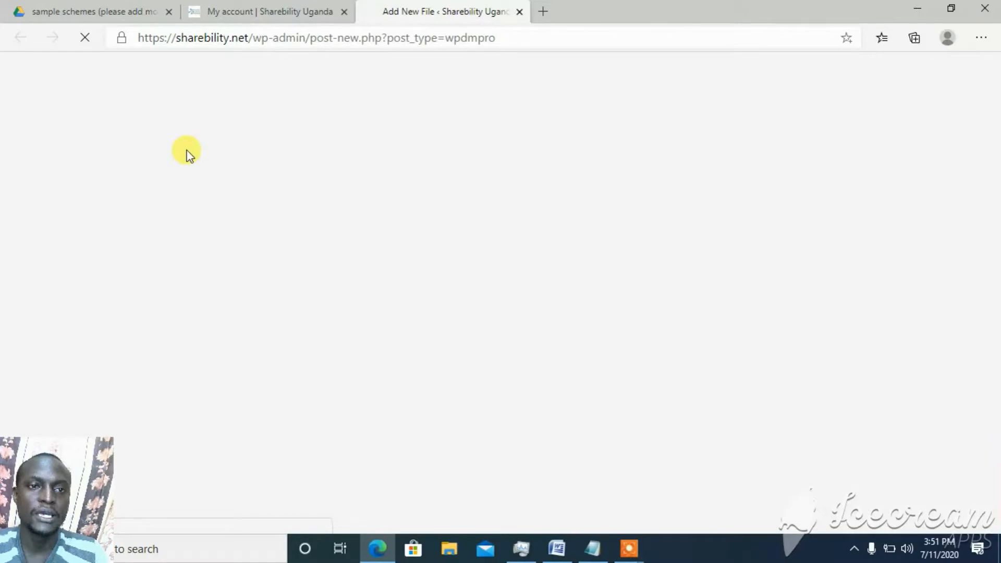
Copy the heading from the scheme of work in Word and make the new file's title "SCHEME OF WORK TERM THREE SUBSIDAIRY ICT".
click(562, 556)
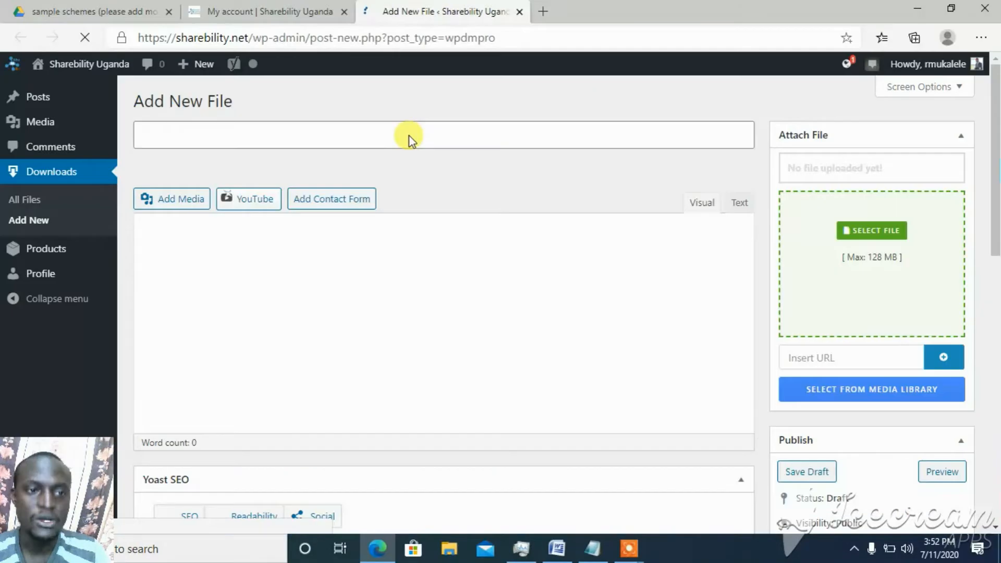
click(409, 136)
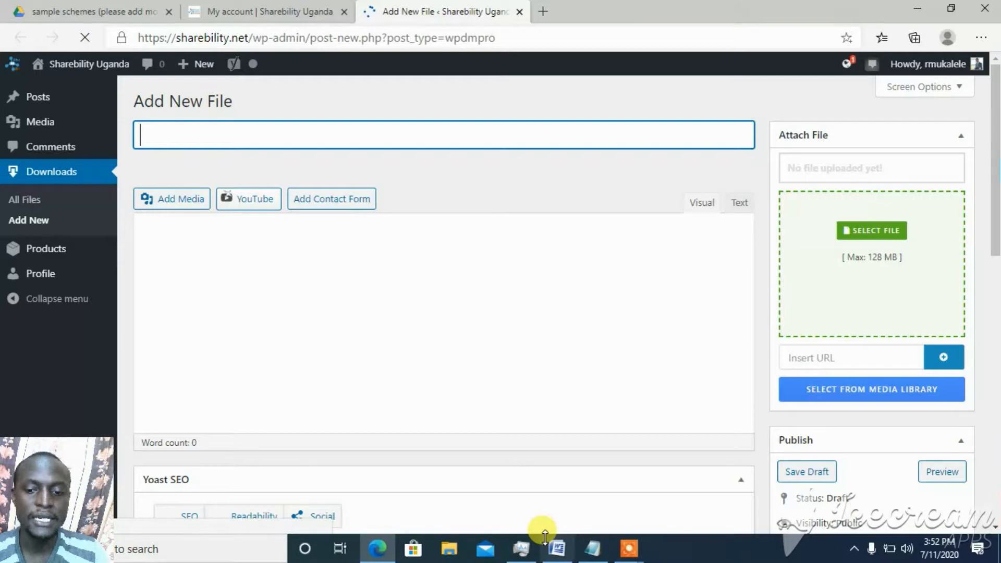
click(556, 547)
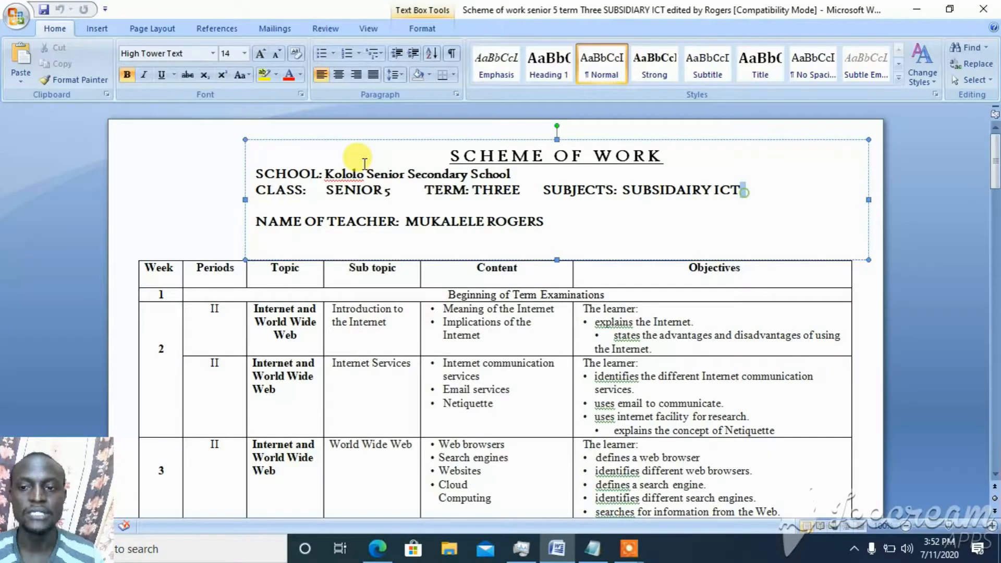
drag(365, 163, 376, 156)
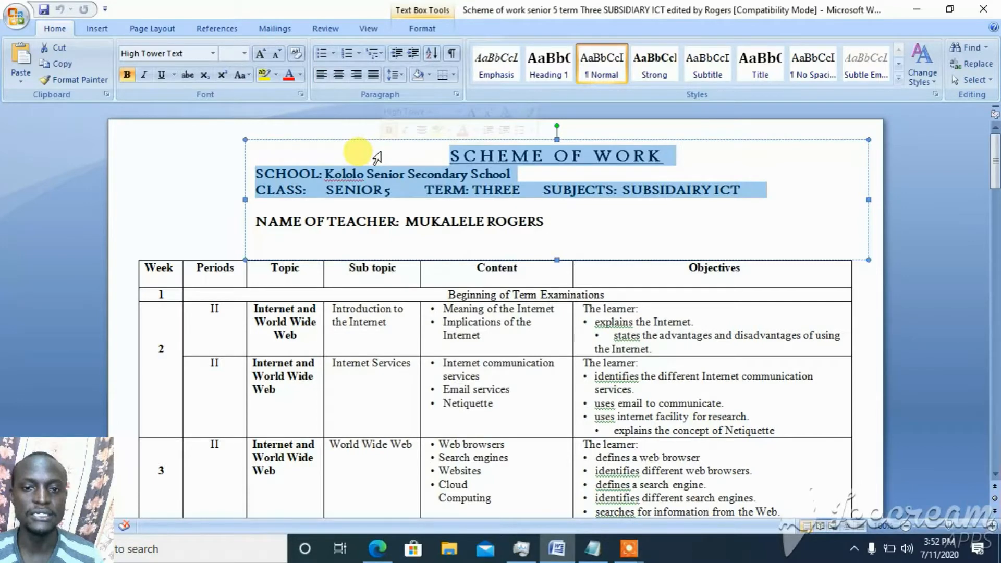
key(alt+Tab)
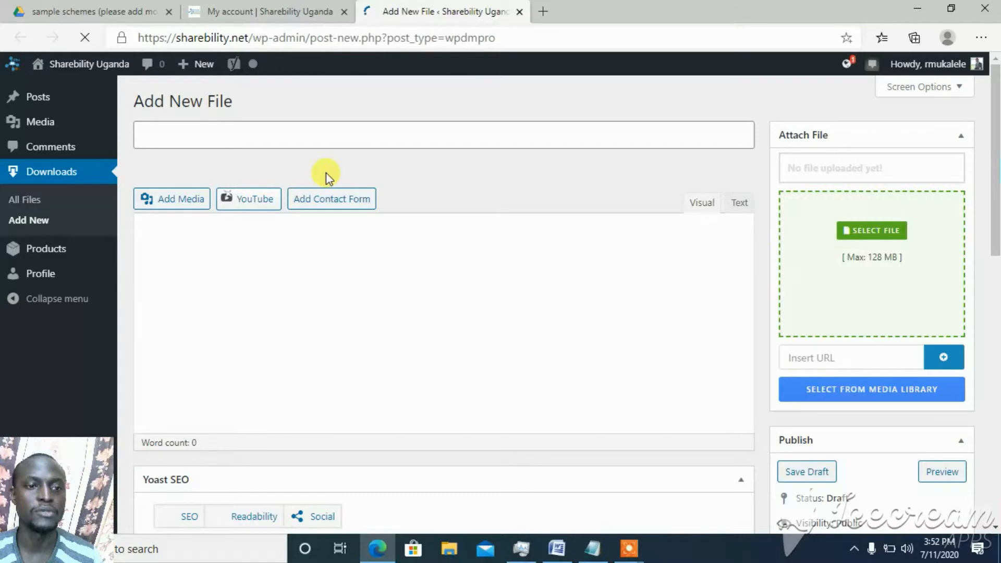
click(321, 140)
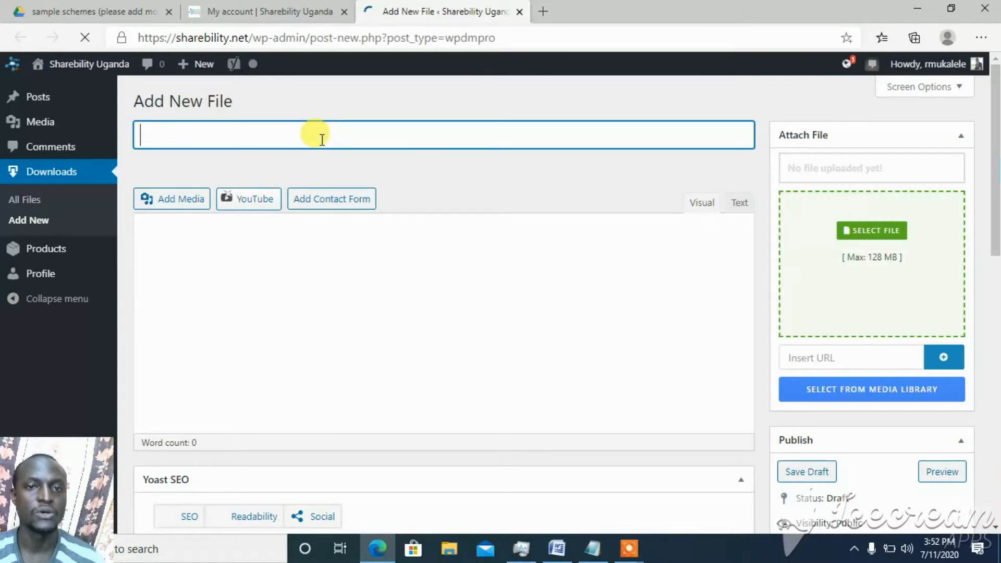
text(School CLASS: SENIOR 5 TERM: THREE SUBJECTS: SUBSIDAIRY ICT)
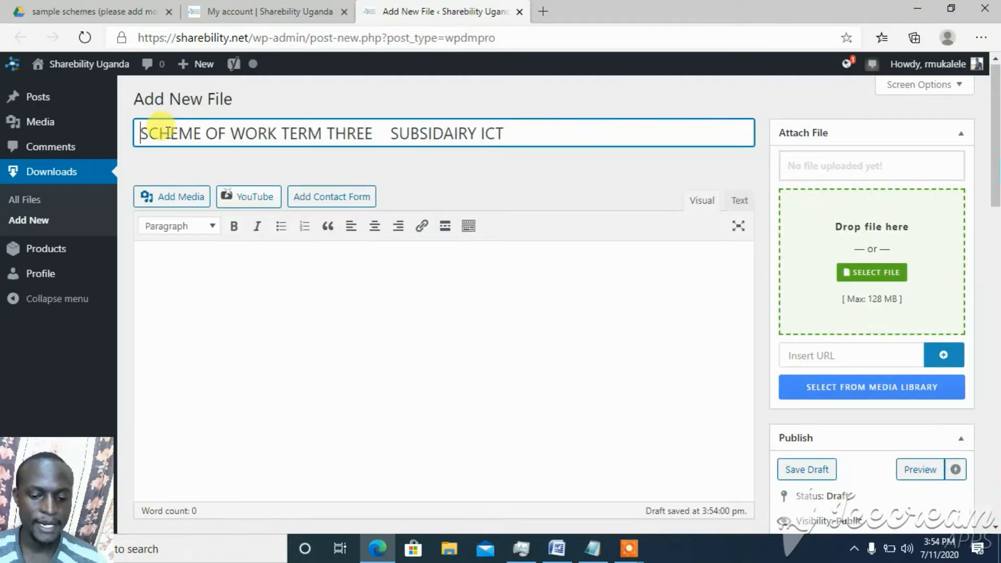
Add SAMPLE at the start of the title and remove the extra spaces before SUBSIDAIRY ICT.
text(SAMPLE)
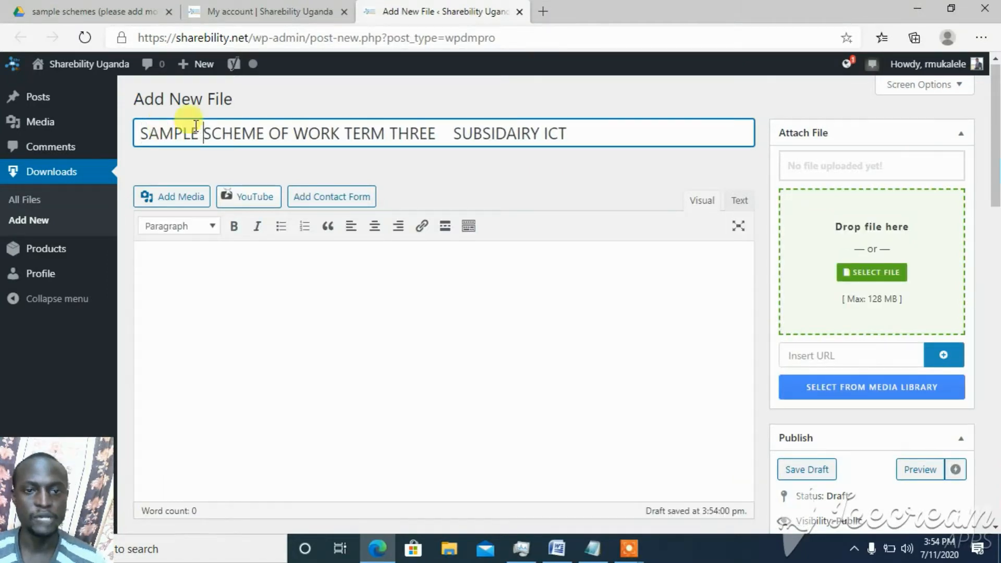
click(445, 136)
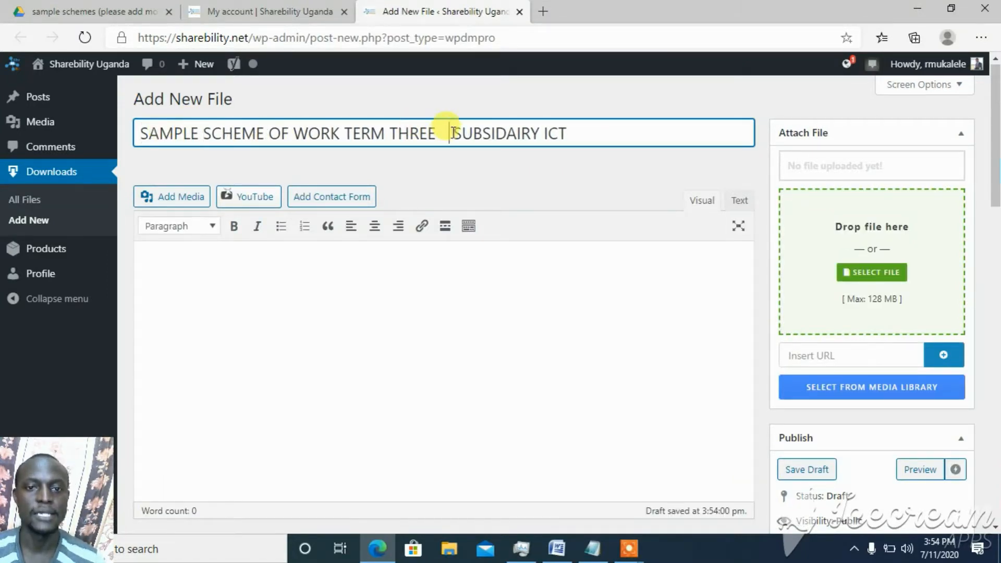
key(BackSpace)
key(BackSpace)
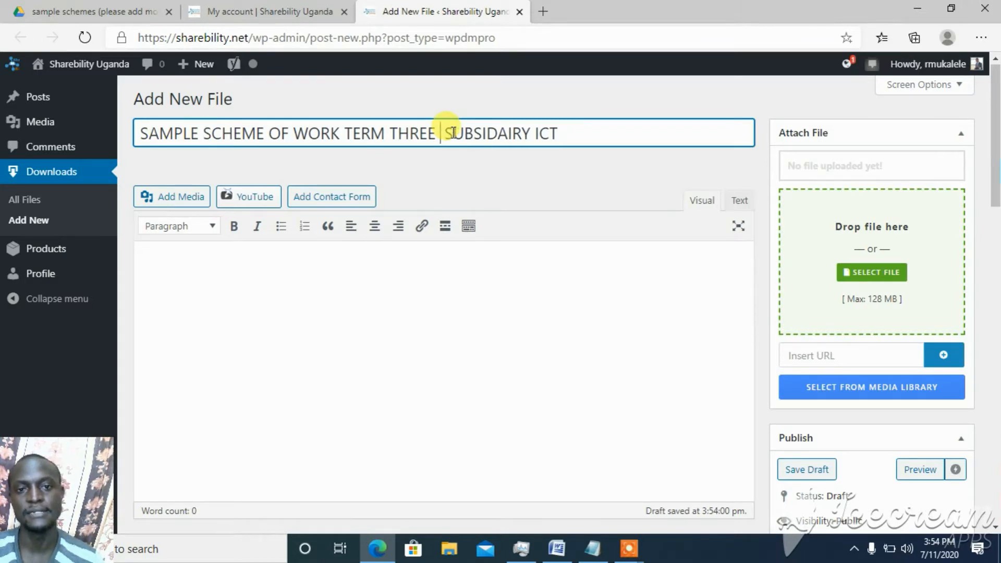
Attach the Desktop document "Scheme of work senior 5 term Three SUBSIDIARY ICT" to the new file.
mouse_move(998, 144)
mouse_down()
mouse_move(997, 166)
mouse_move(996, 157)
mouse_up()
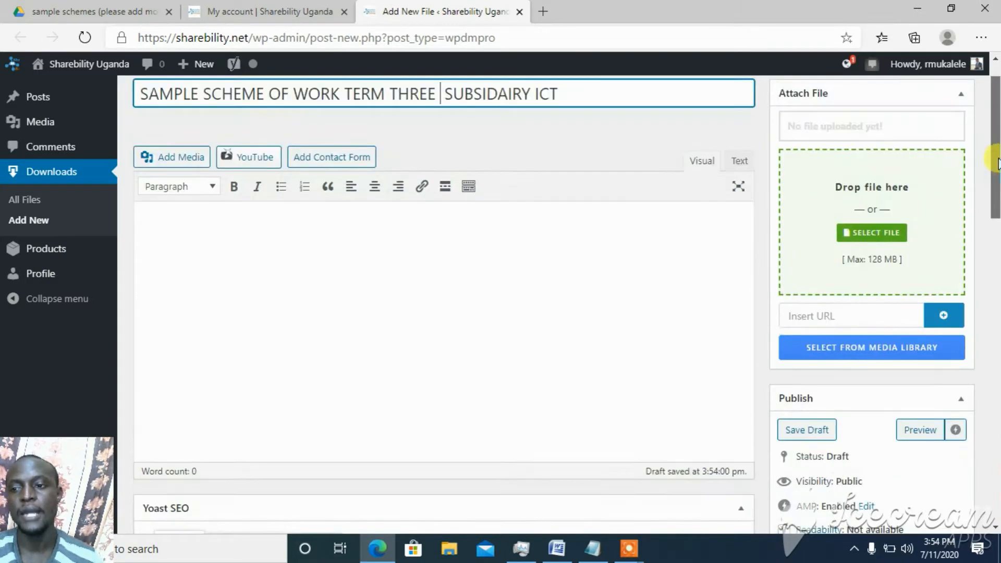
click(867, 238)
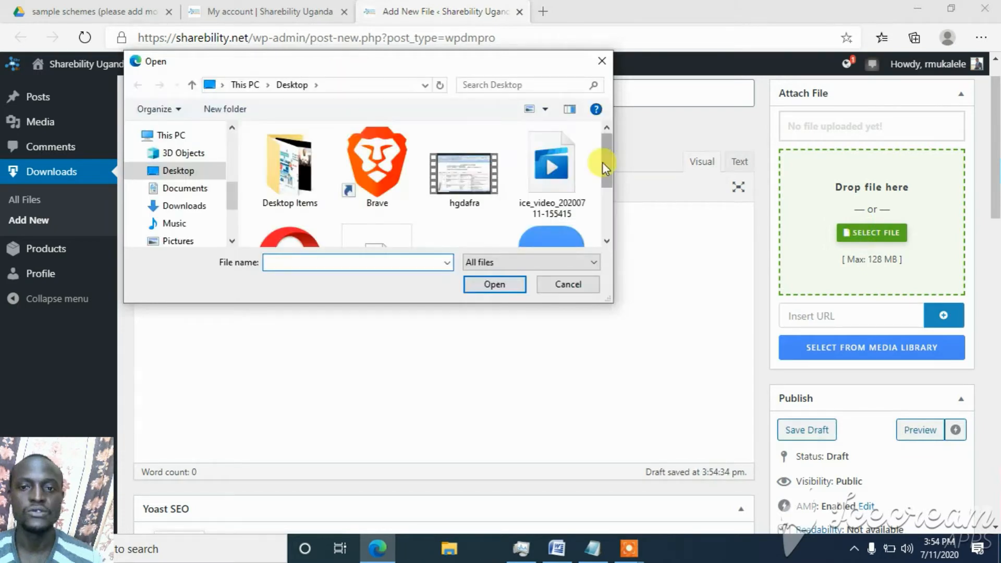
scroll(602, 161, down, 2)
click(377, 178)
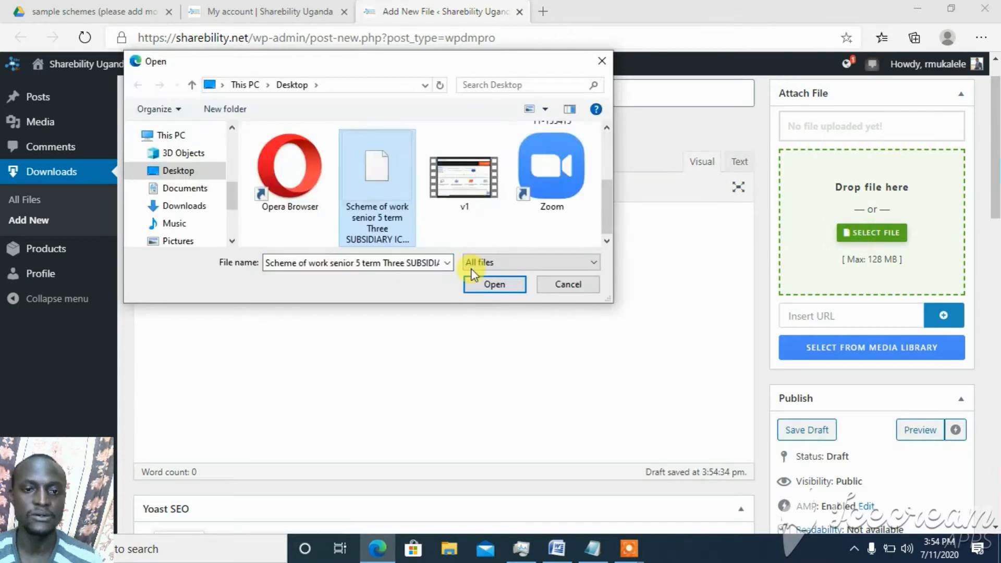
click(492, 284)
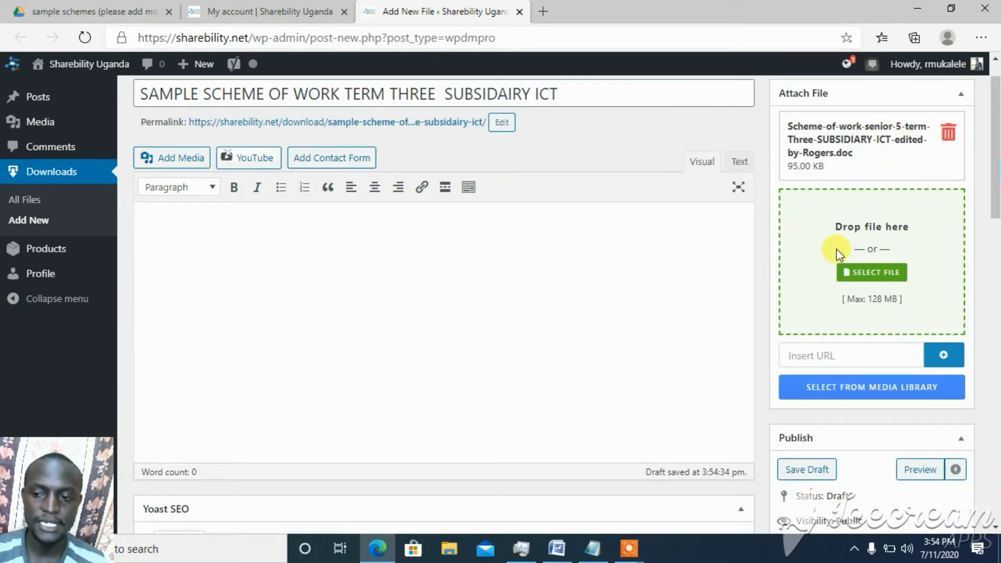
click(839, 355)
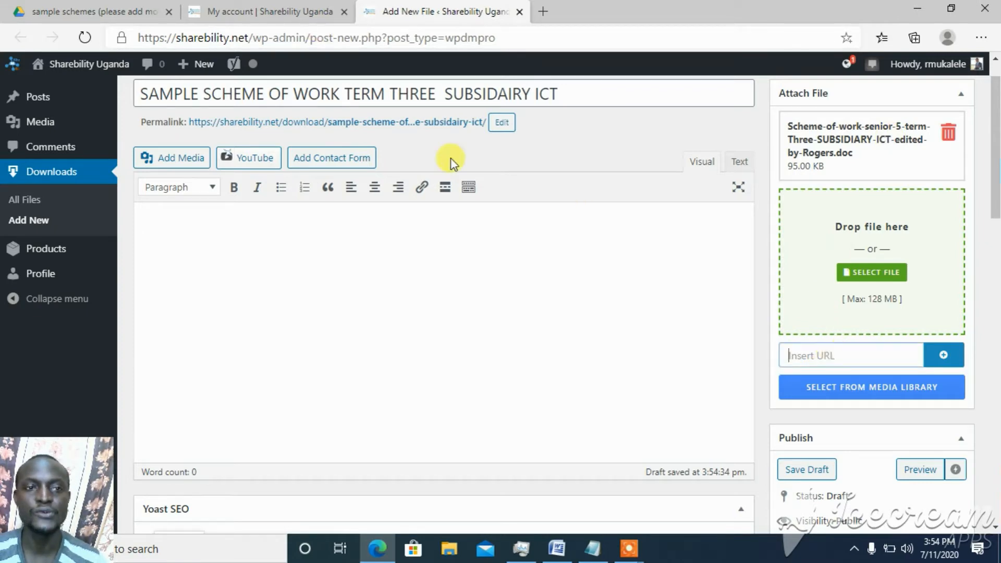
In Google Drive, copy the shareable link of the document "Scheme of work senior 4 term Two SUBSIDIARY ICT".
click(103, 10)
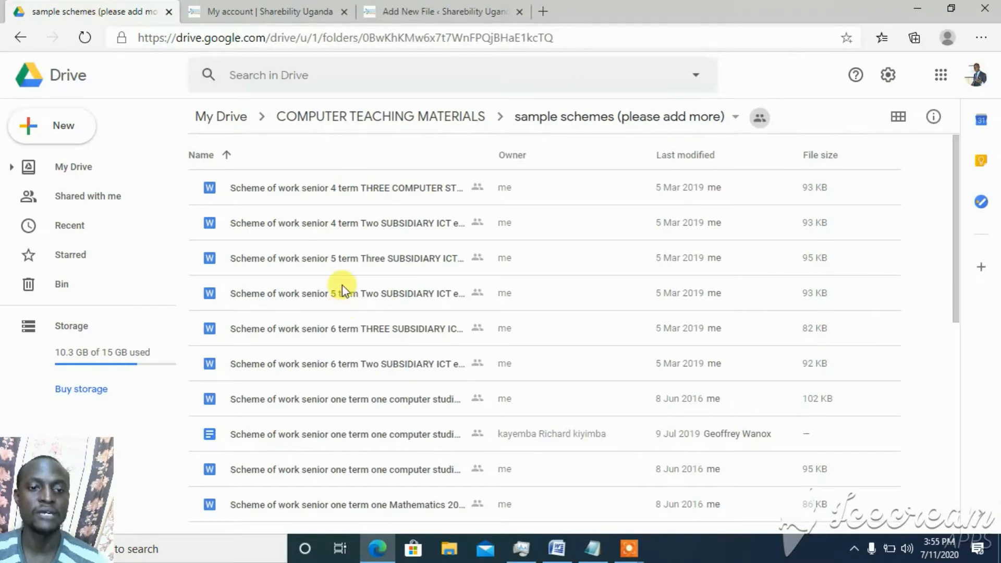
click(330, 223)
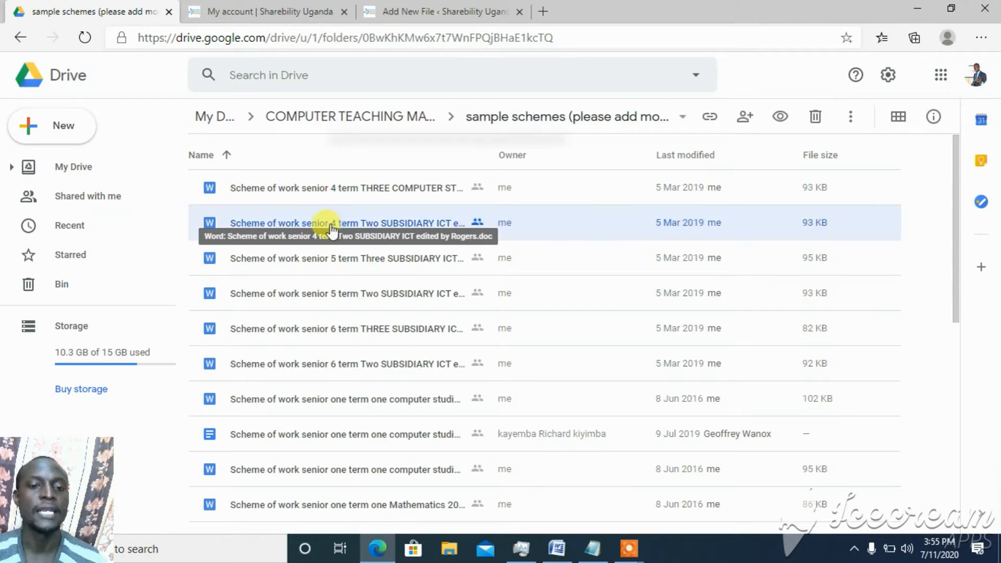
right_click(332, 230)
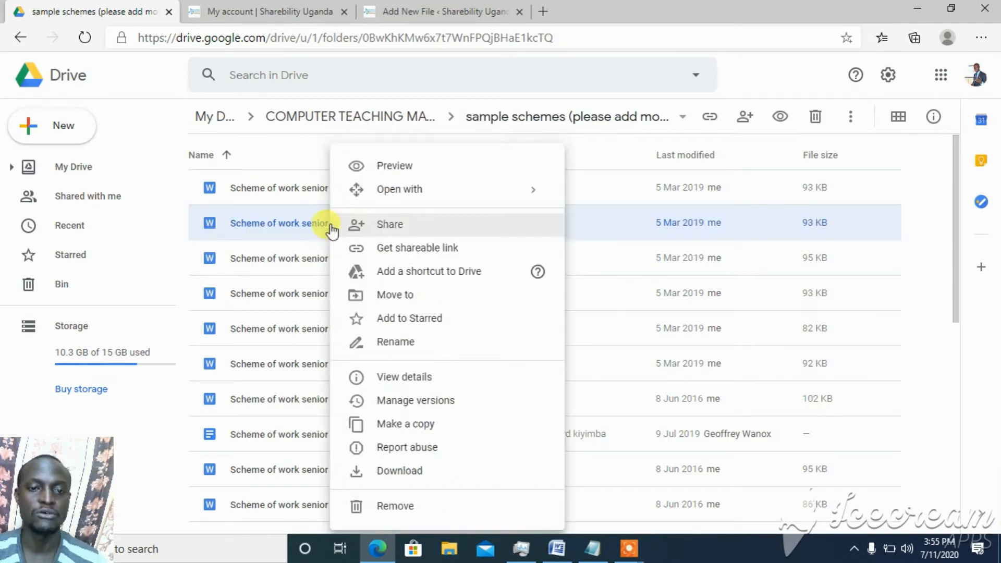
click(448, 249)
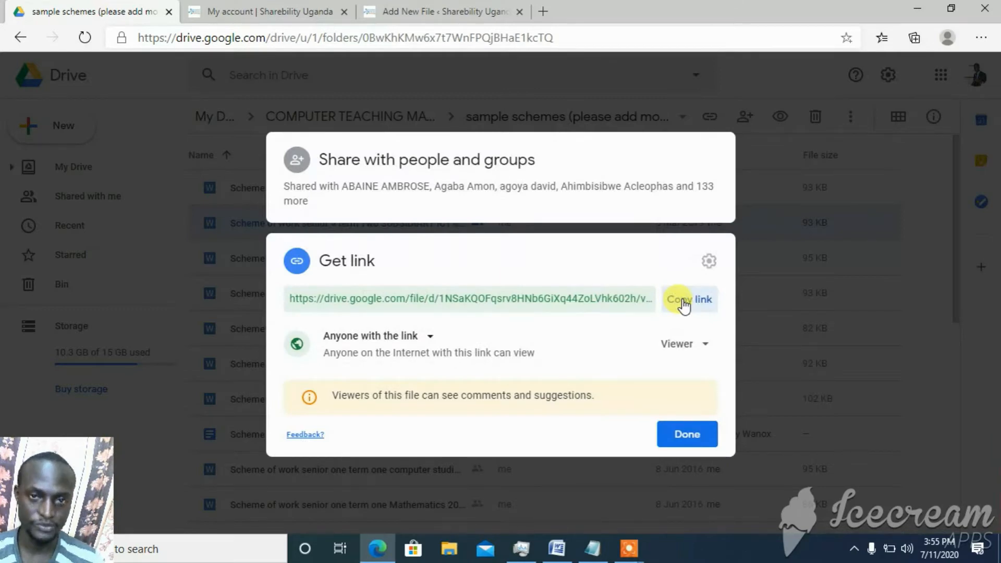
click(683, 305)
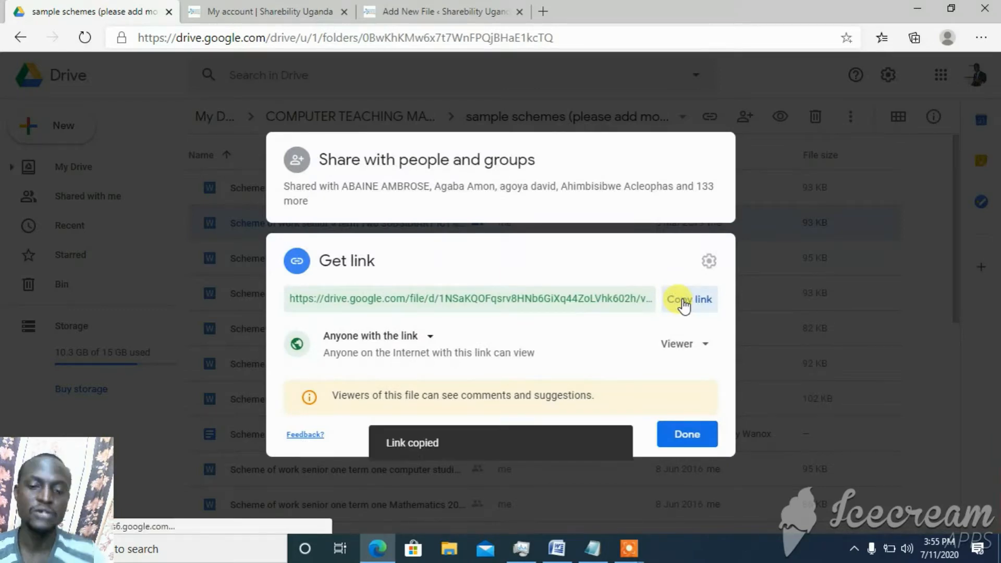
Return to the new file's form and insert the copied Drive link as an attachment URL.
click(472, 6)
click(805, 349)
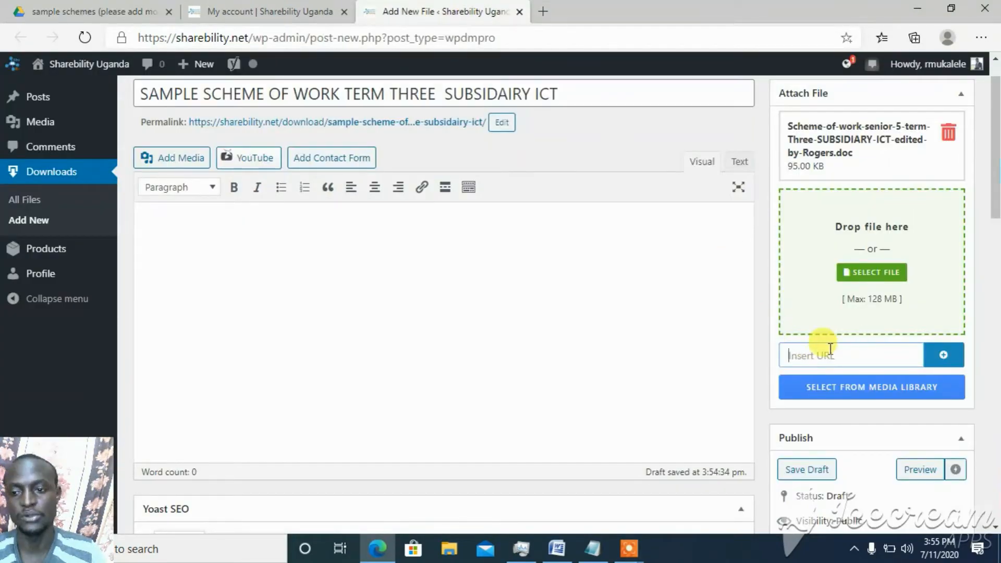
key(ctrl+v)
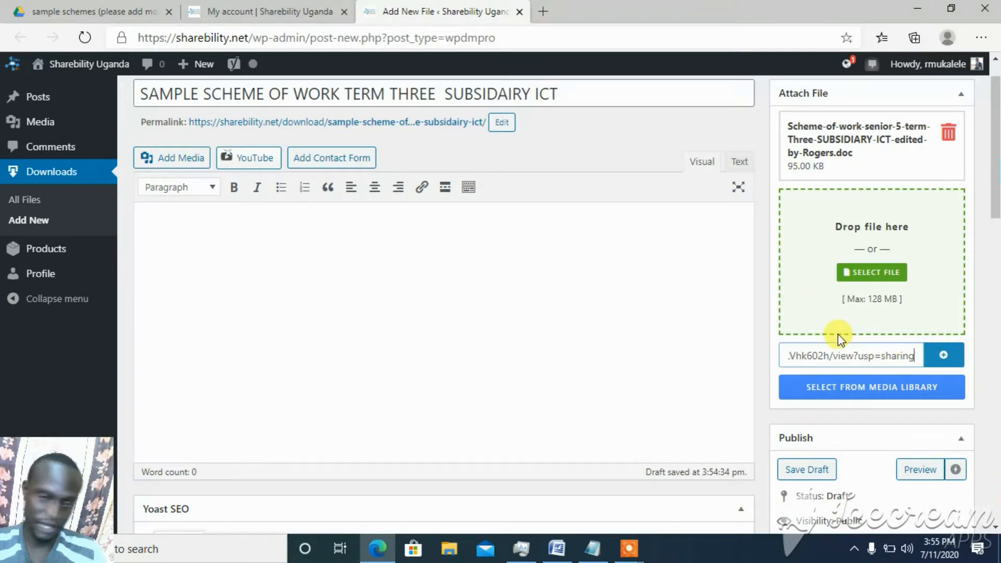
Clear the Drive link from the attachment URL field.
key(ctrl+a)
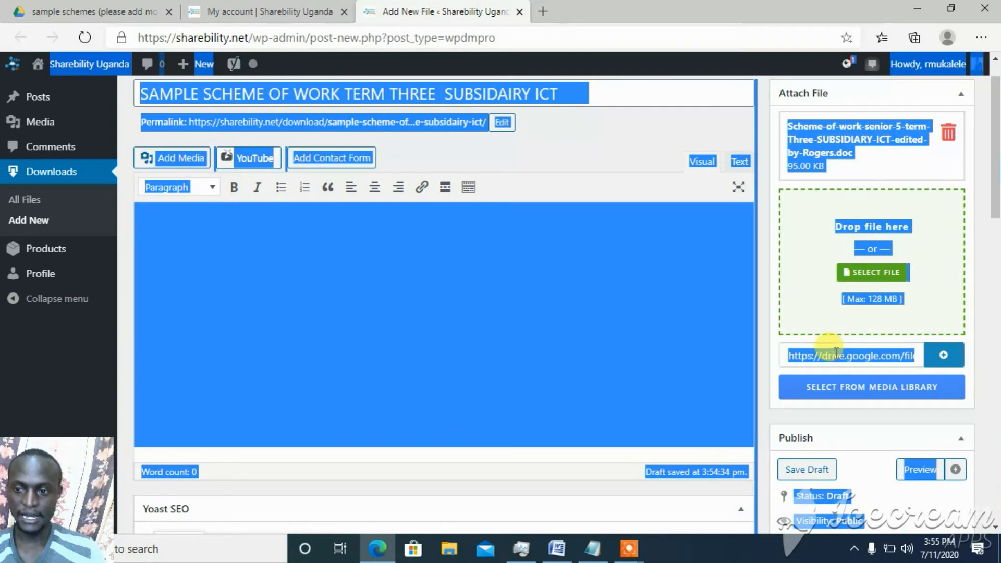
click(836, 354)
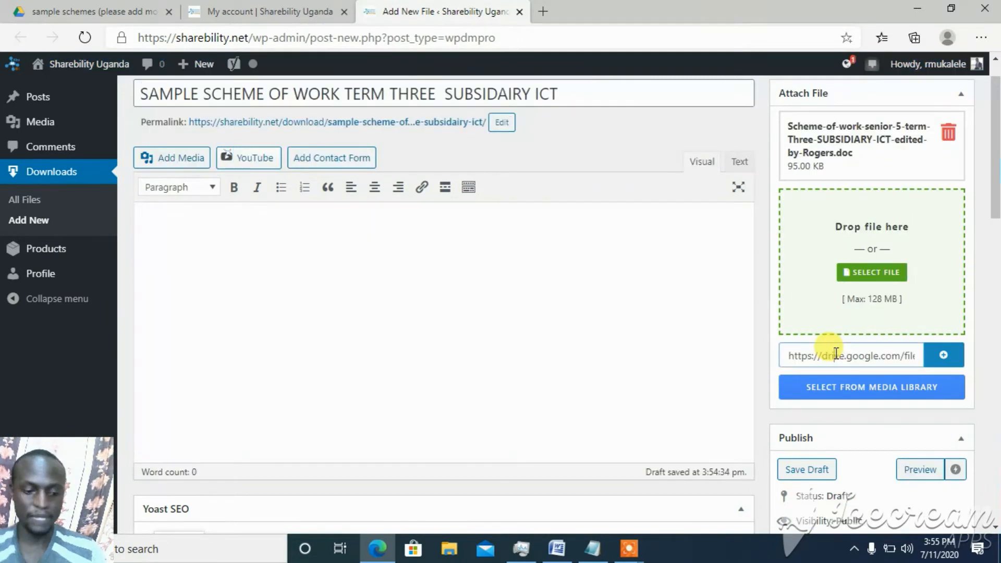
key(ctrl+a)
key(BackSpace)
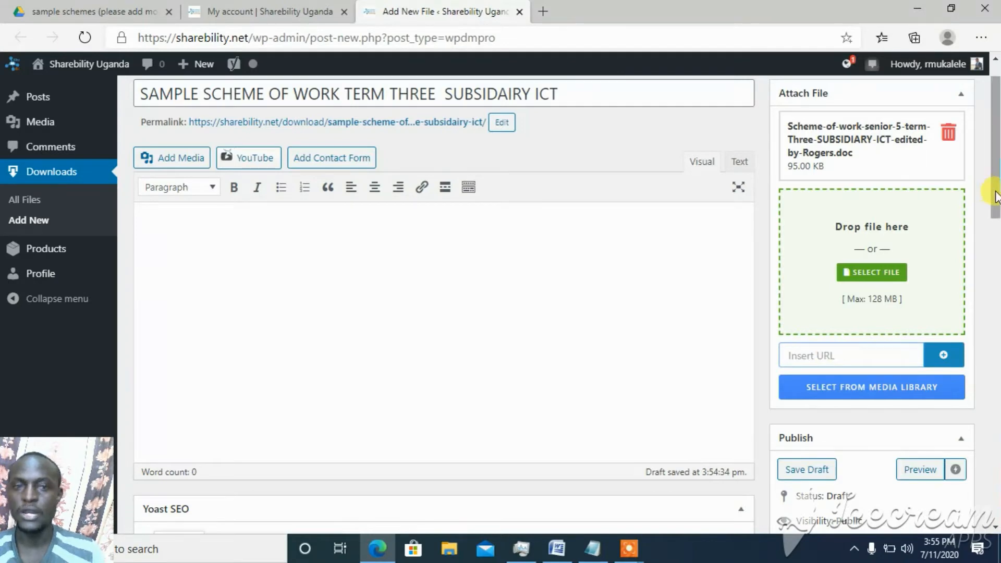
Add the existing tag "Subsidiary ICT" to the new file.
drag(996, 196, 995, 319)
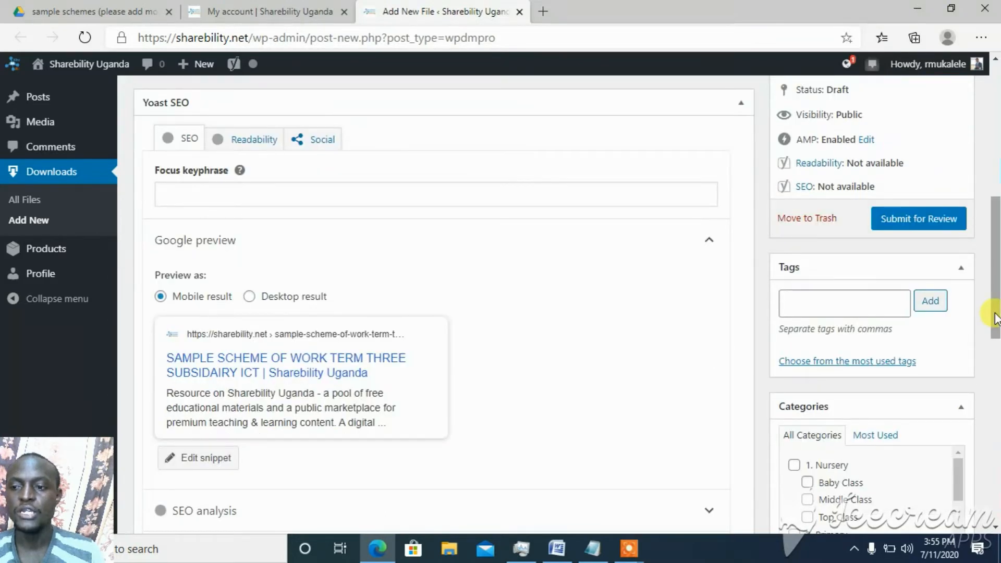
click(825, 306)
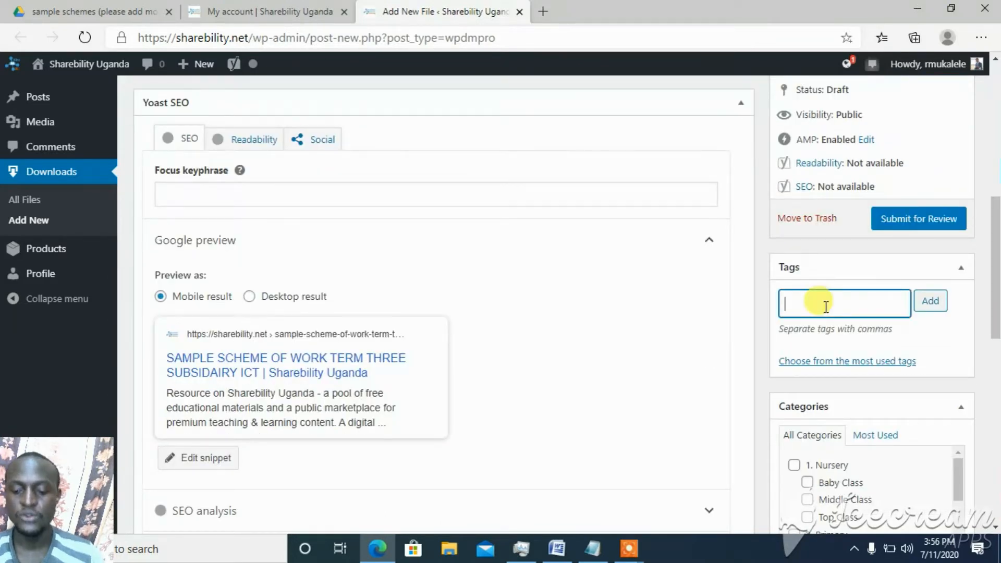
text(sU)
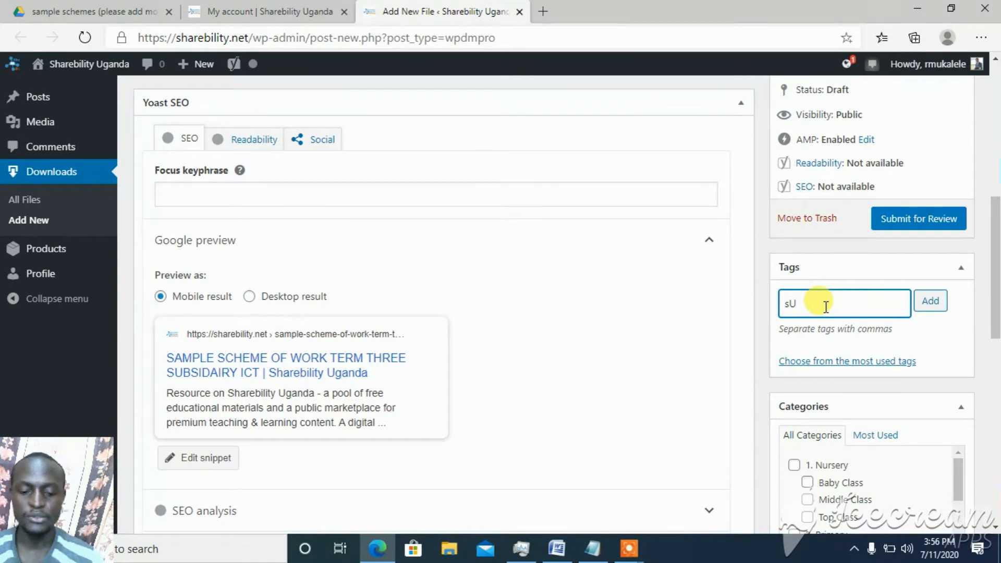
text(B)
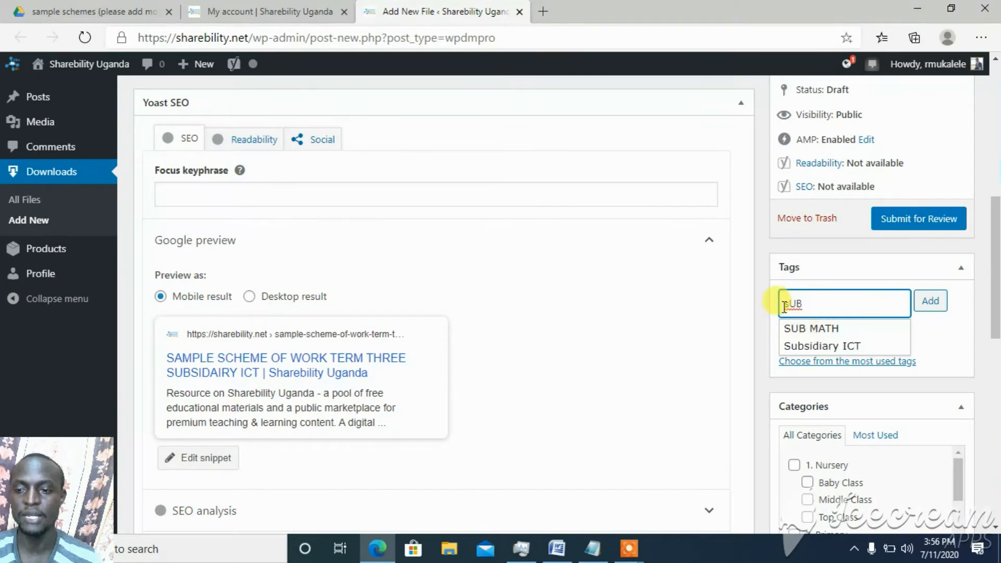
click(811, 347)
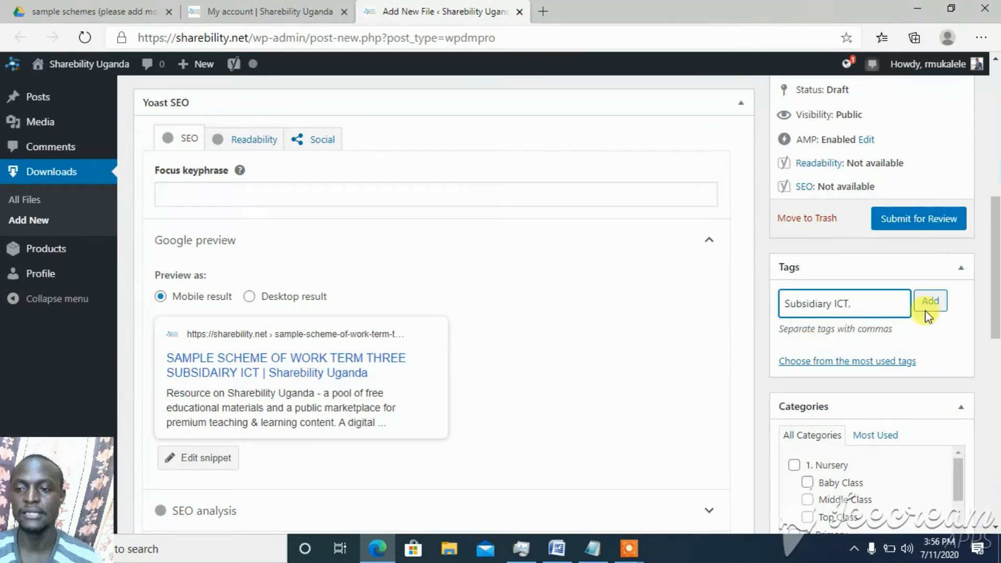
key(Return)
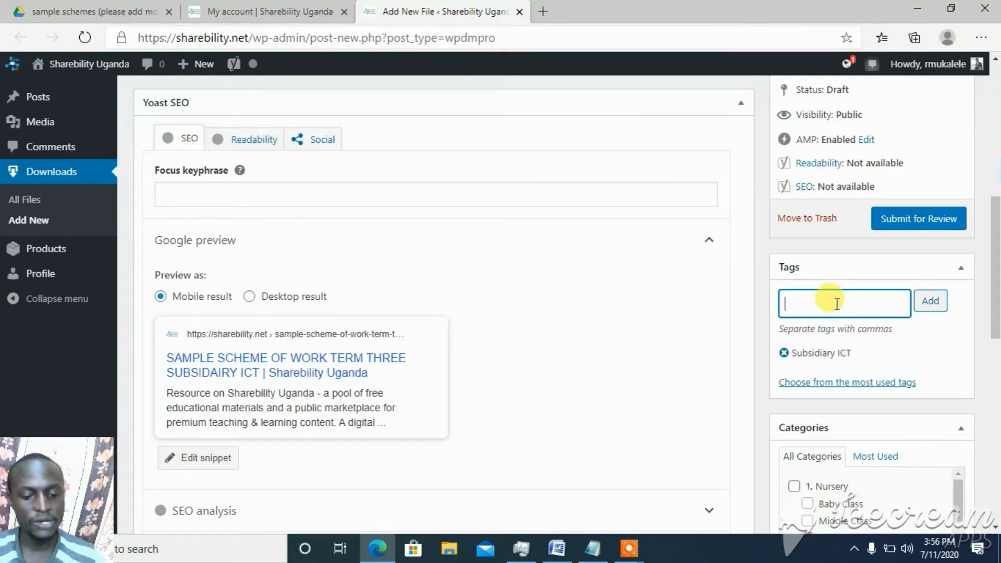
text(GEO)
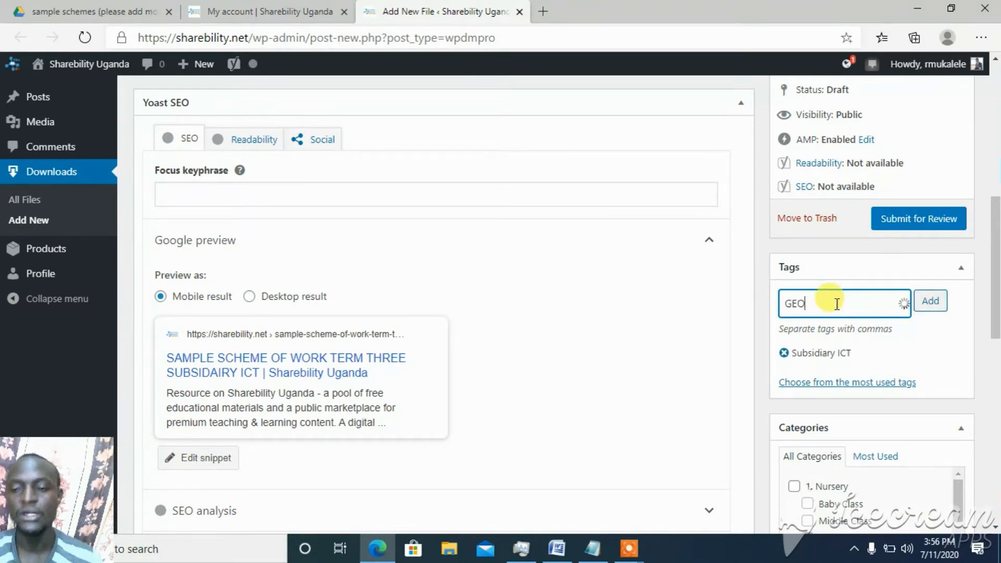
key(BackSpace)
key(BackSpace)
key(BackSpace)
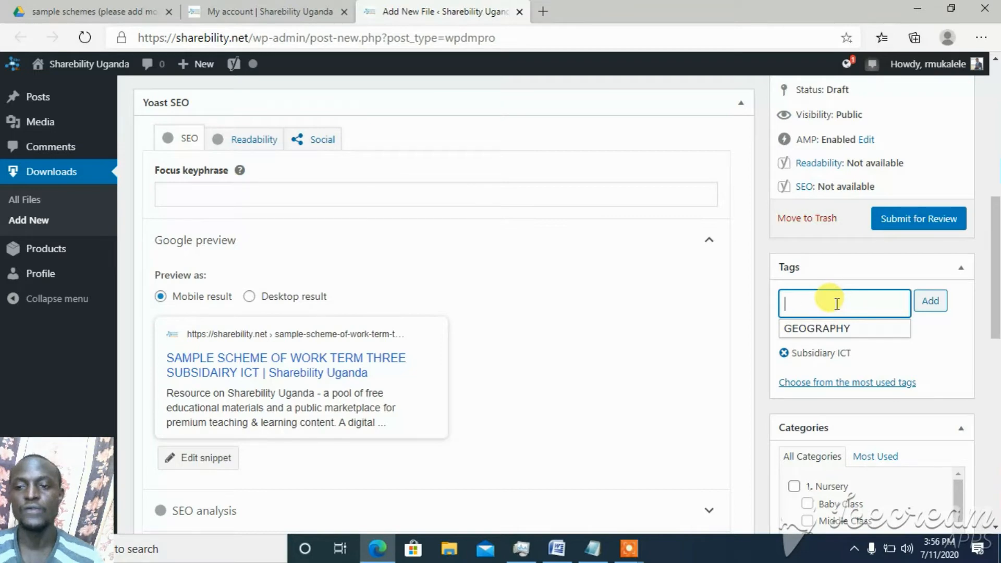
Look up tags containing CHE and add the suggested tag "SCHEME OF WORK" to the new file.
text(CHE)
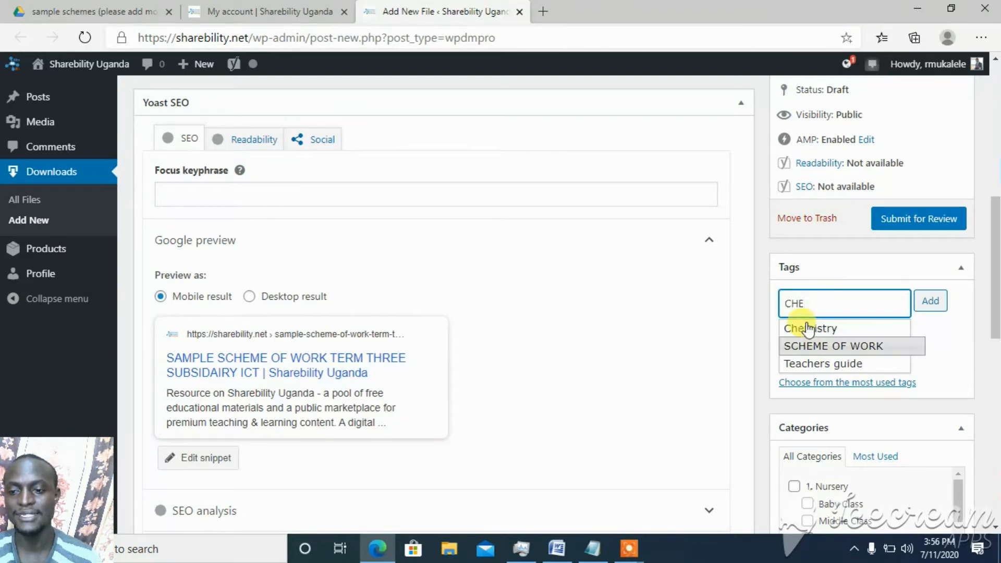
click(832, 346)
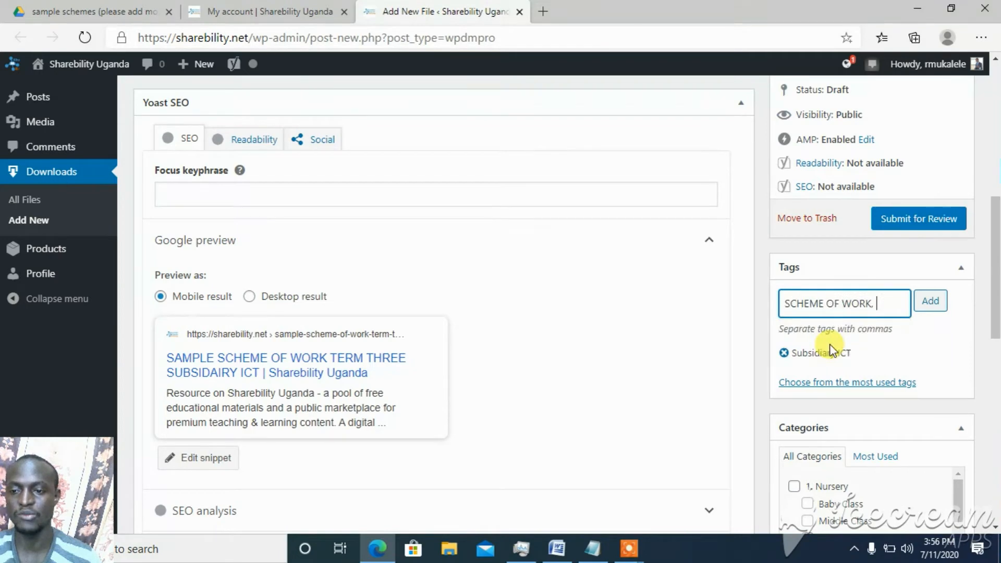
click(931, 308)
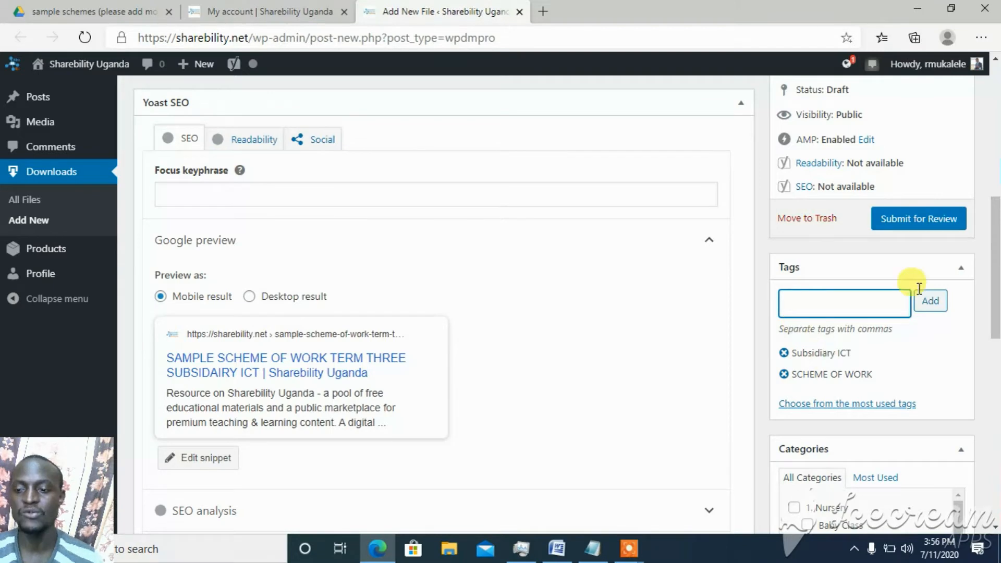
Assign the new file to the categories "S5 Senior Five" and "4. Alevel".
drag(996, 263, 995, 340)
drag(959, 298, 956, 364)
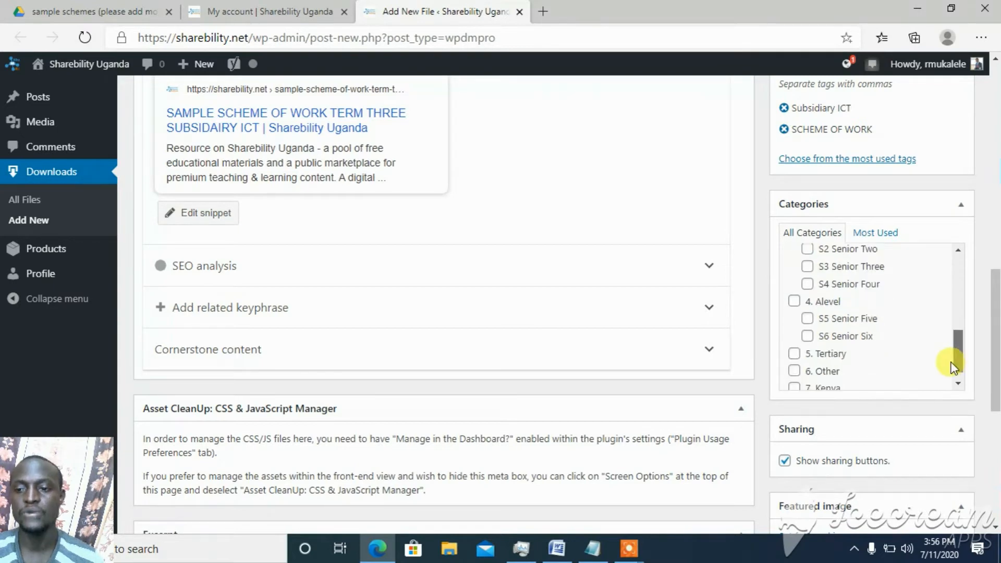
click(806, 319)
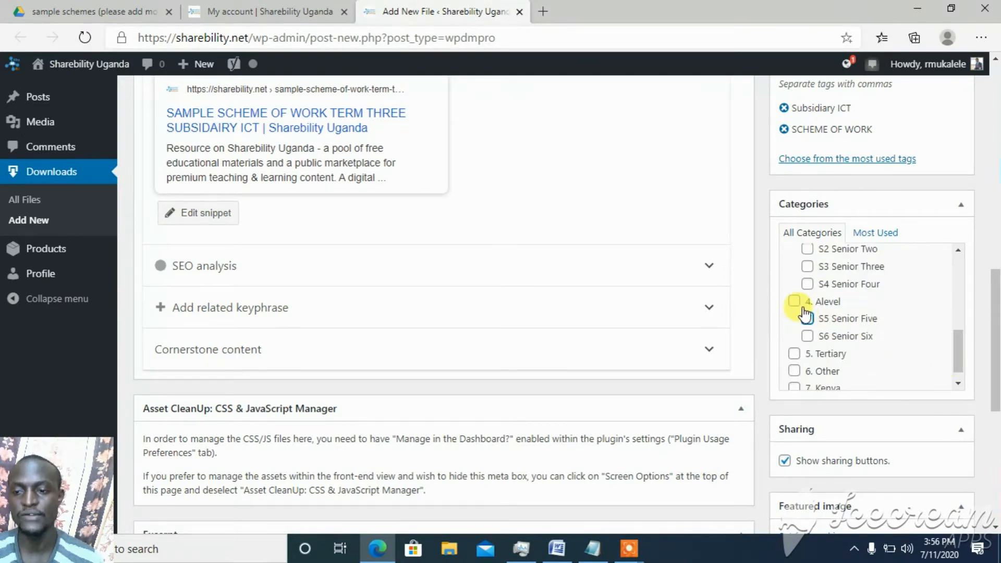
click(796, 302)
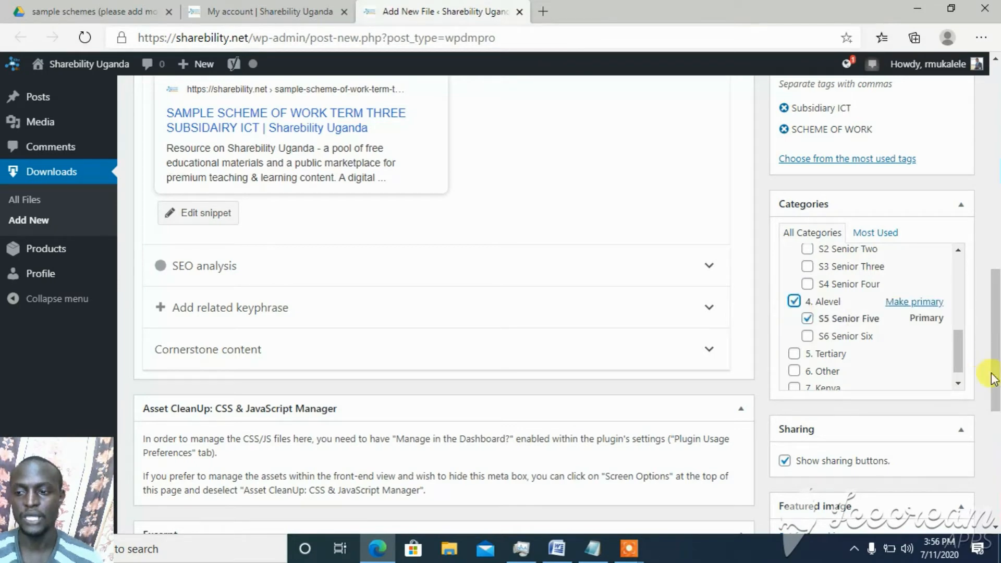
Switch to the Senior 5 Term Three scheme of work in Word and capture a screenshot of its first page.
drag(996, 398, 996, 443)
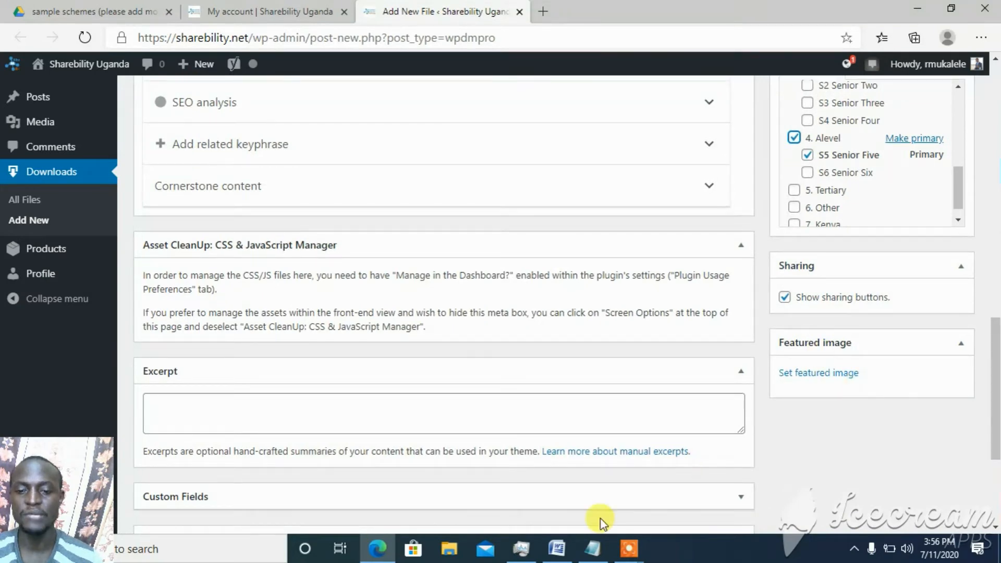
mouse_move(561, 557)
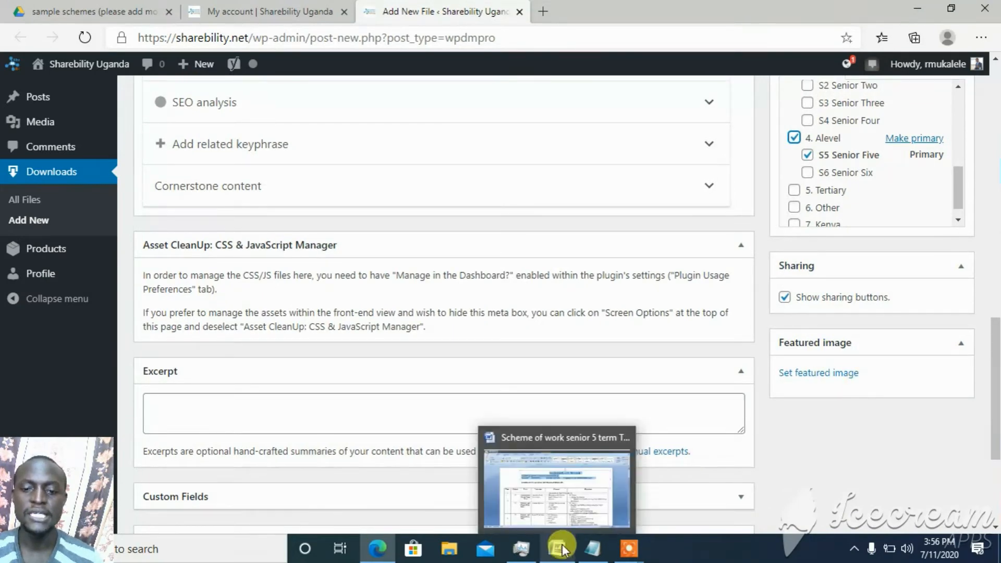
click(565, 497)
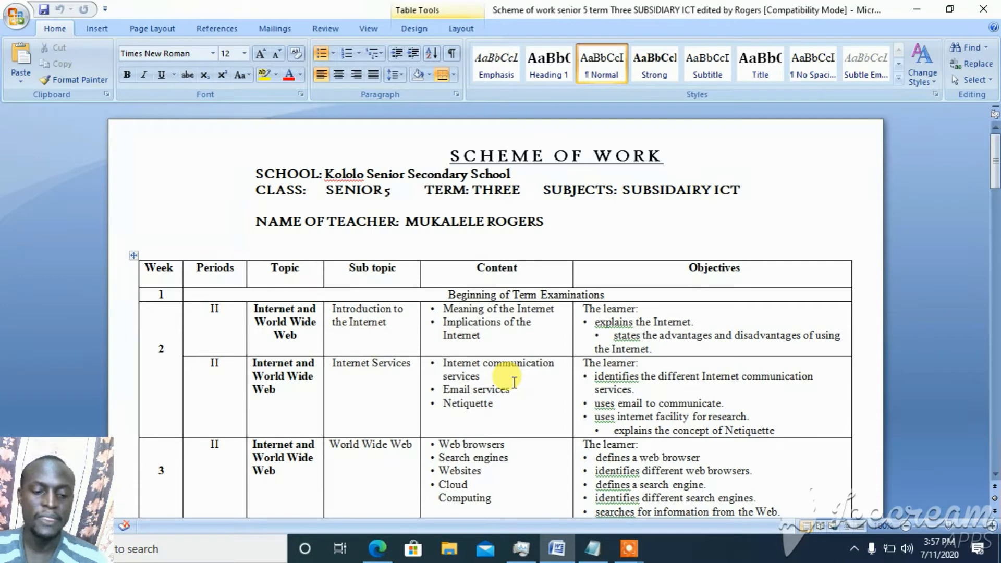
Launch Paint through the Windows Run dialog.
key(super+r)
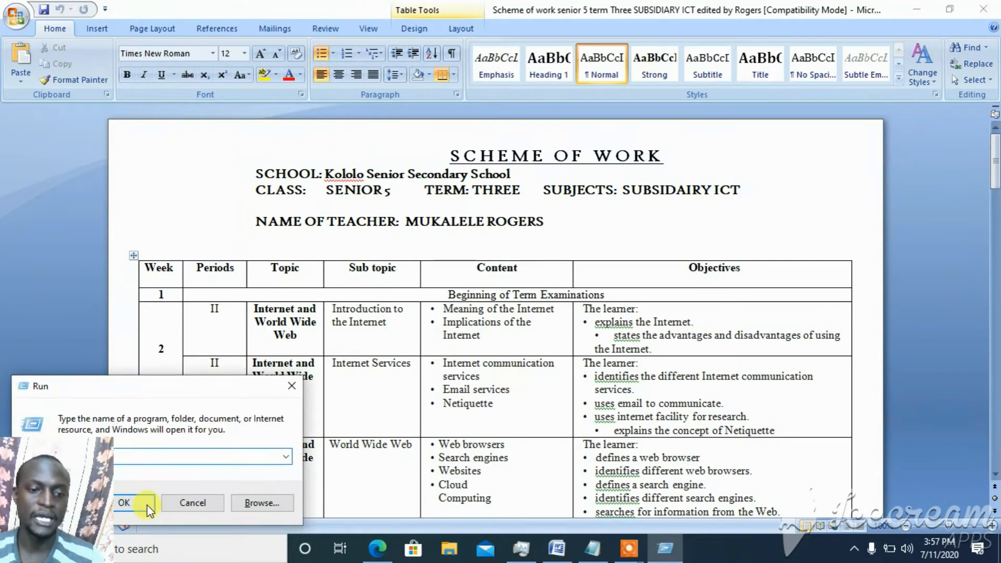
click(296, 378)
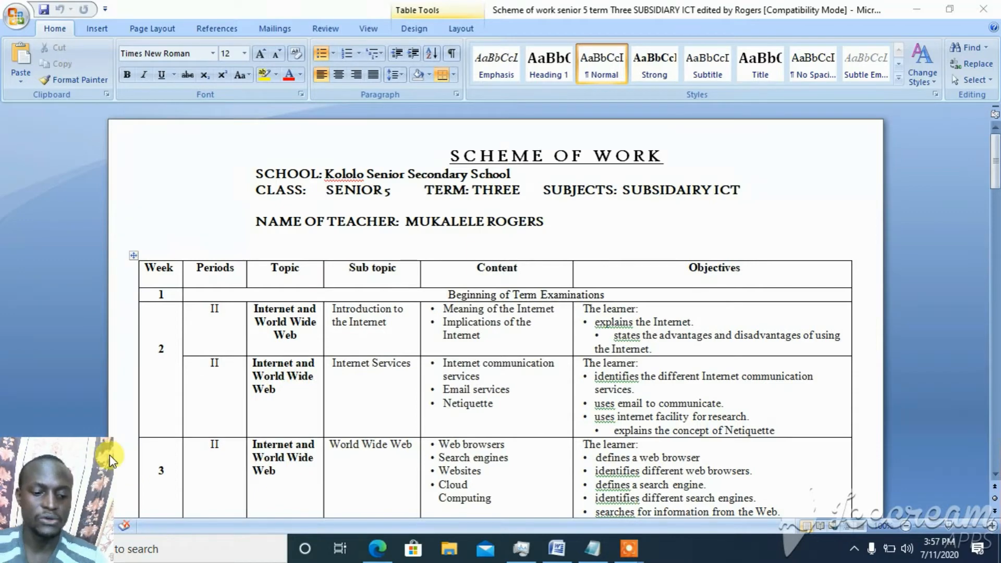
key(super+r)
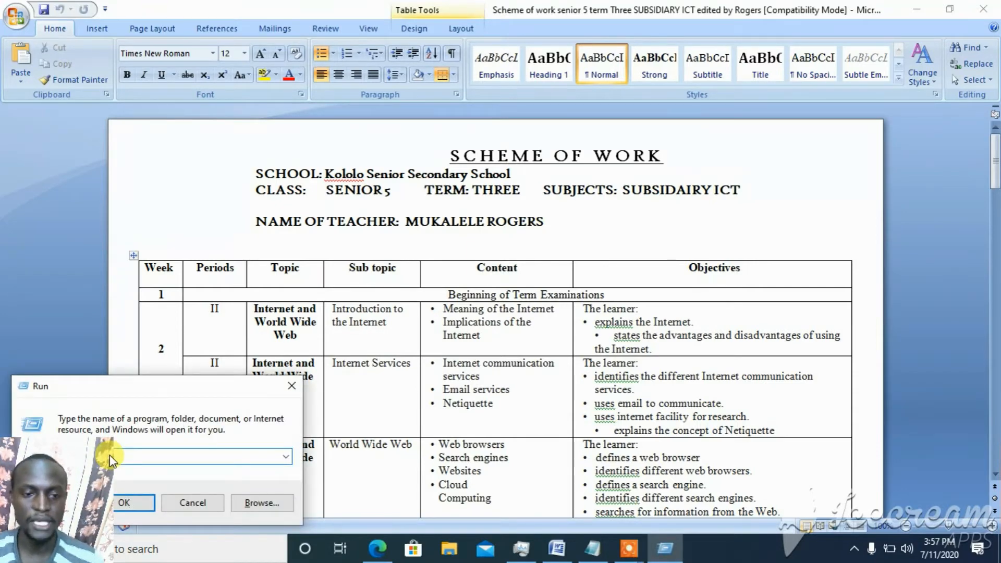
key(Return)
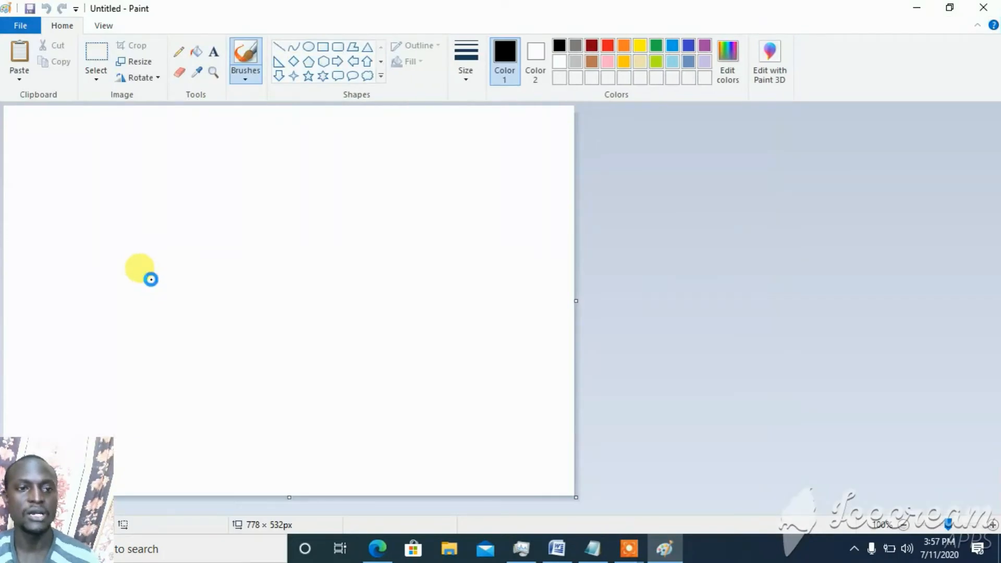
Paste the captured screenshot into Paint and shift it so the SCHEME OF WORK heading sits at the canvas's upper edge.
key(ctrl+v)
mouse_move(500, 305)
mouse_down()
mouse_move(438, 205)
mouse_move(367, 155)
mouse_up()
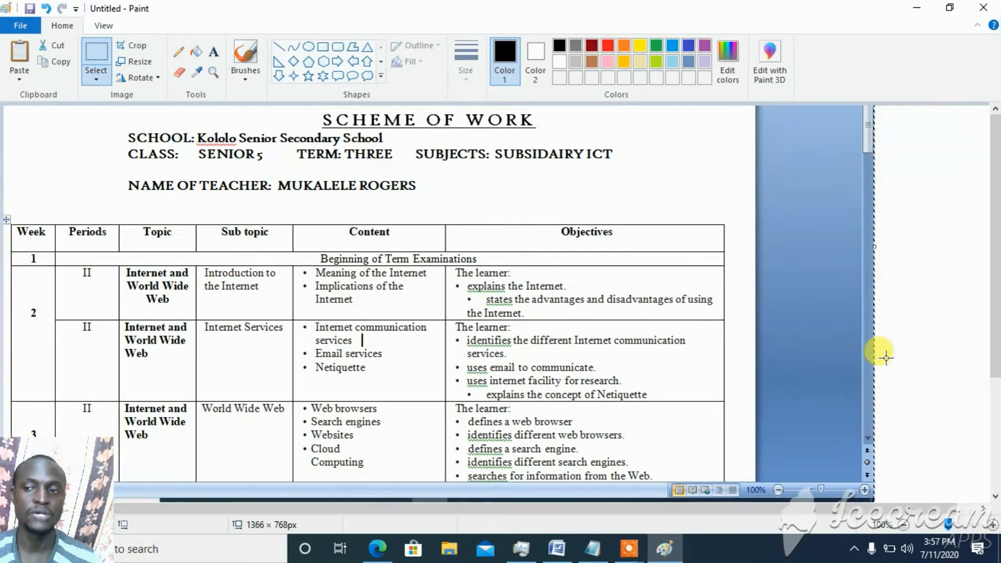
Shrink the canvas to about 980 × 466 px around the heading and table, and save the image.
click(903, 523)
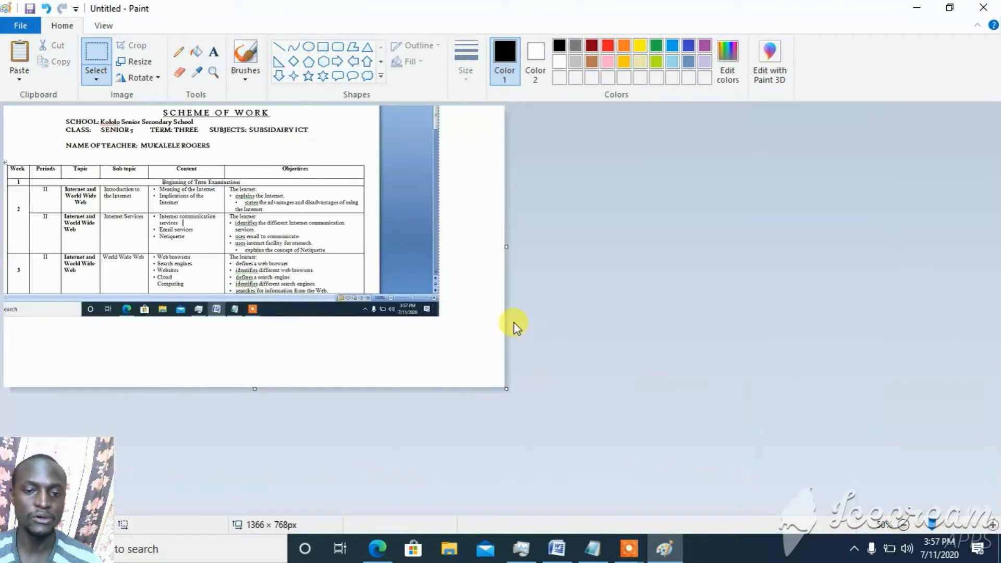
drag(506, 389, 359, 272)
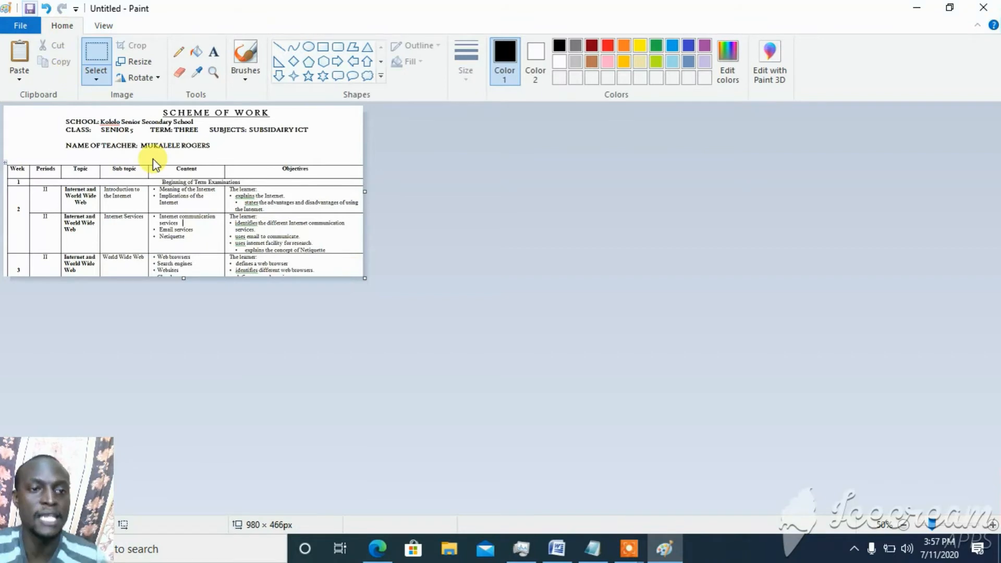
key(ctrl+s)
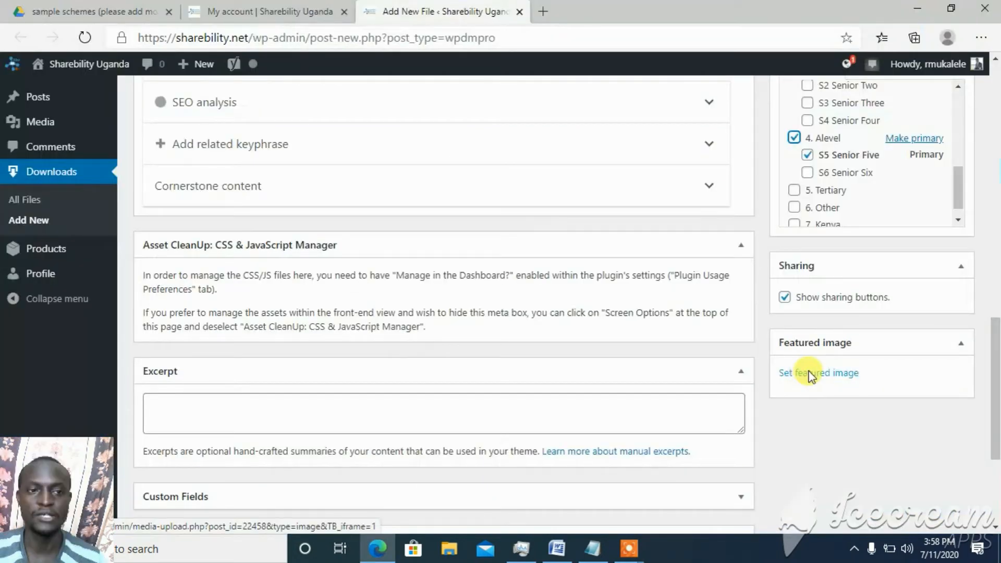
Upload the SCREENSHOT image from the Desktop and set it as the file's featured image.
click(811, 374)
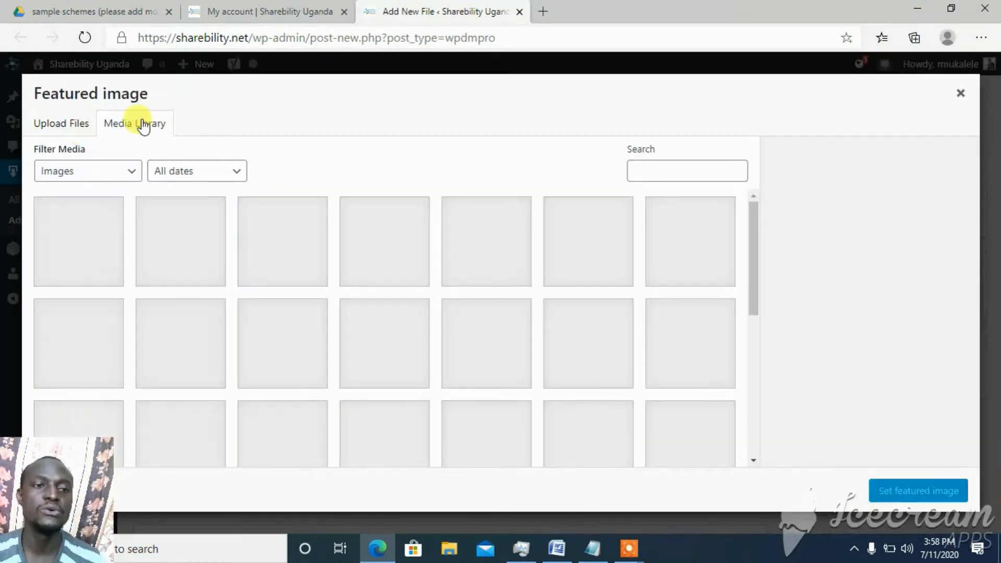
click(72, 129)
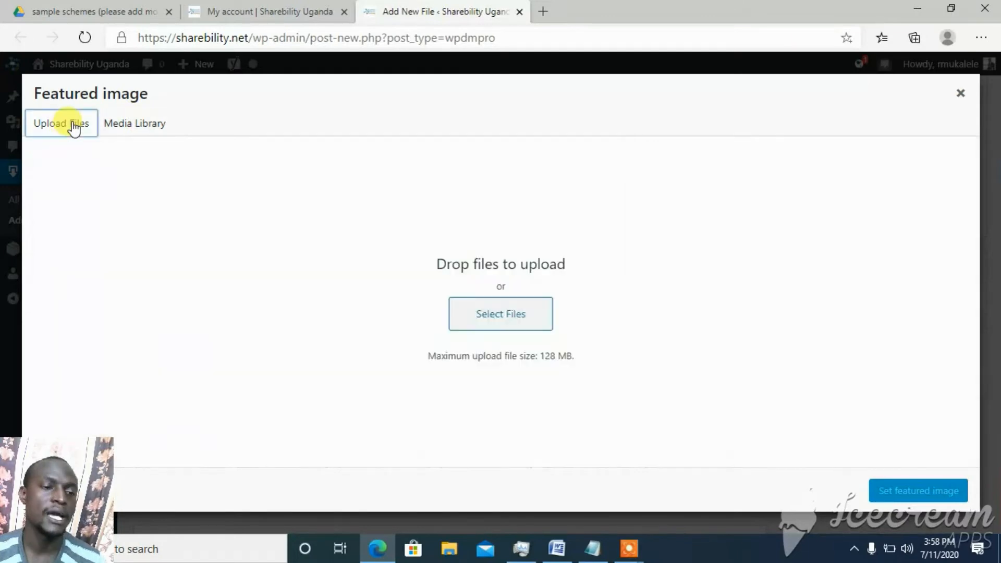
click(506, 316)
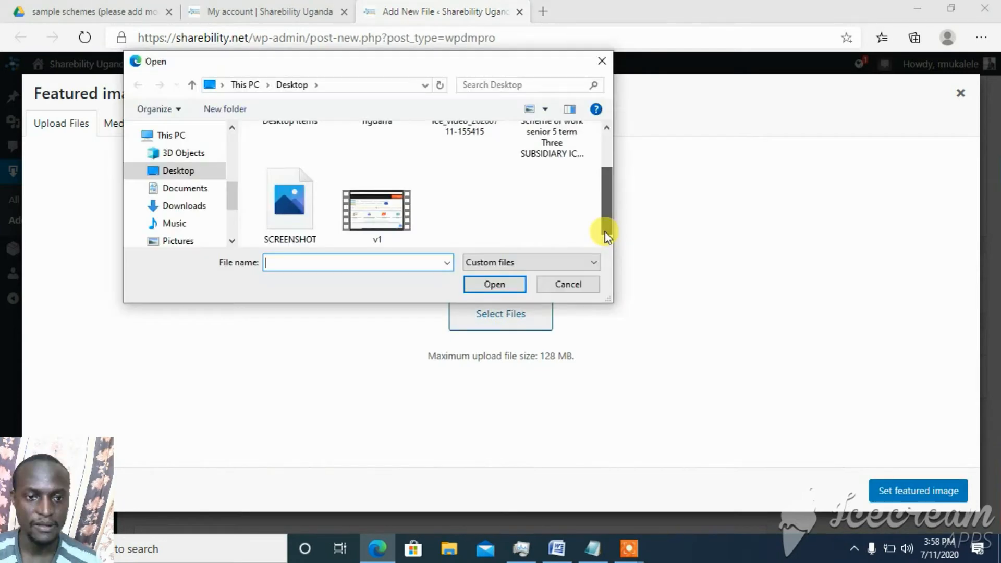
click(290, 203)
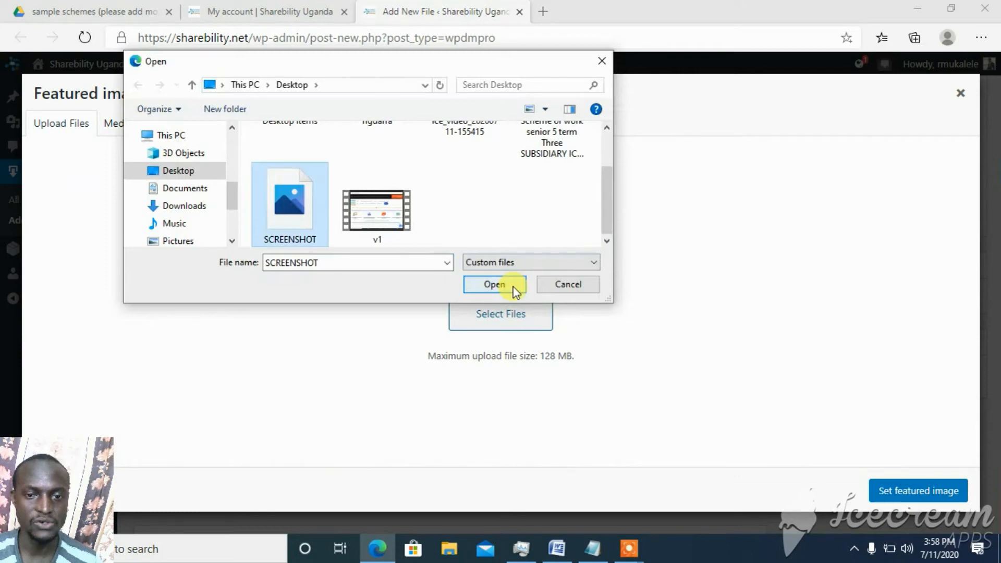
click(494, 284)
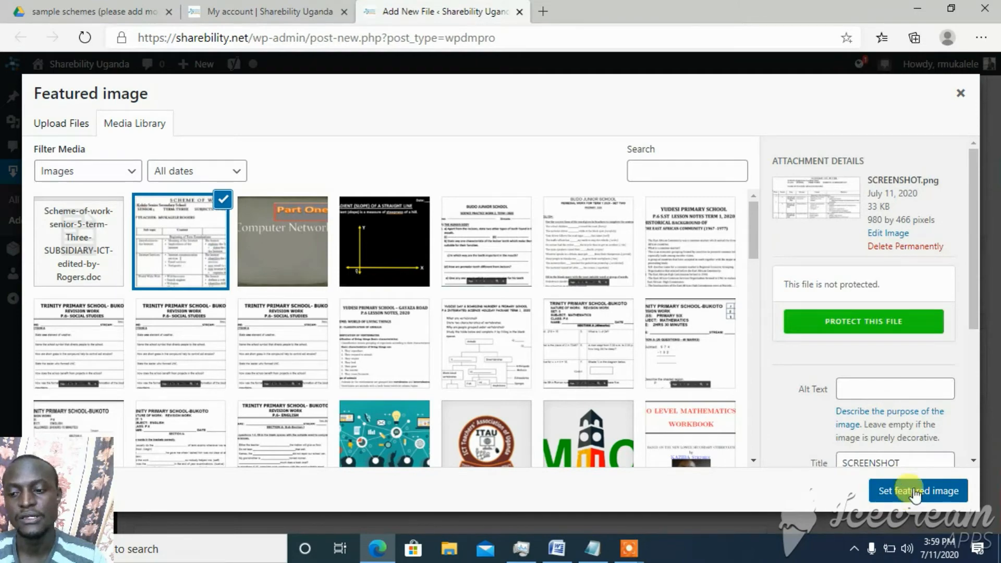
click(915, 491)
scroll(993, 396, down, 2)
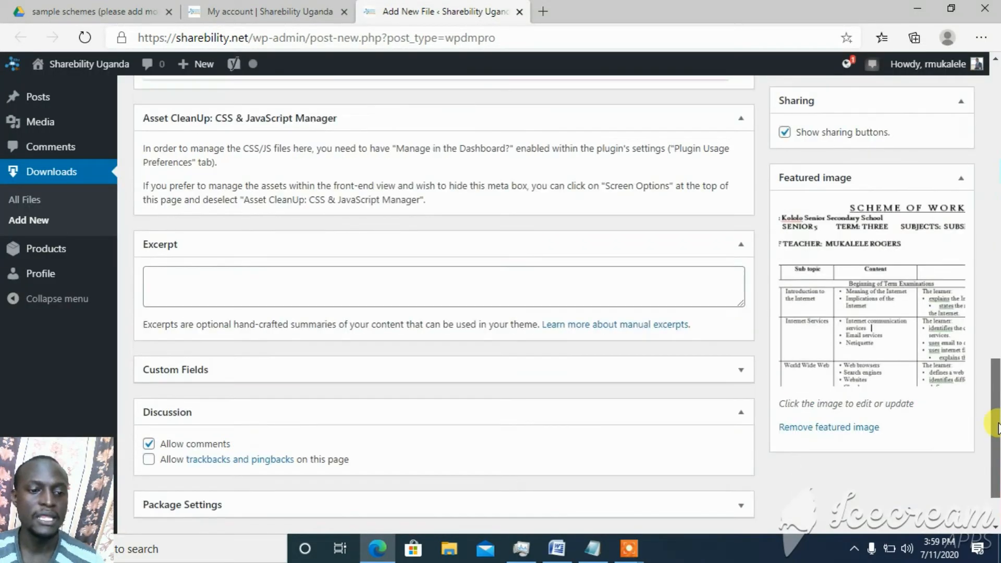
Start the file's description with the text "Scheme of work based on the NCDC Sub ICT Sylllabus".
scroll(308, 253, up, 5)
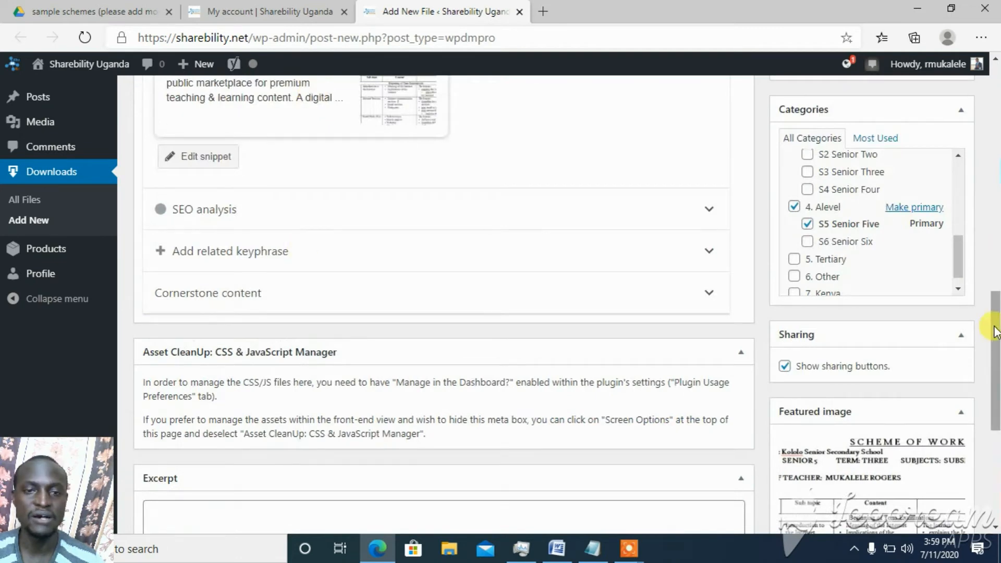
drag(995, 332, 994, 283)
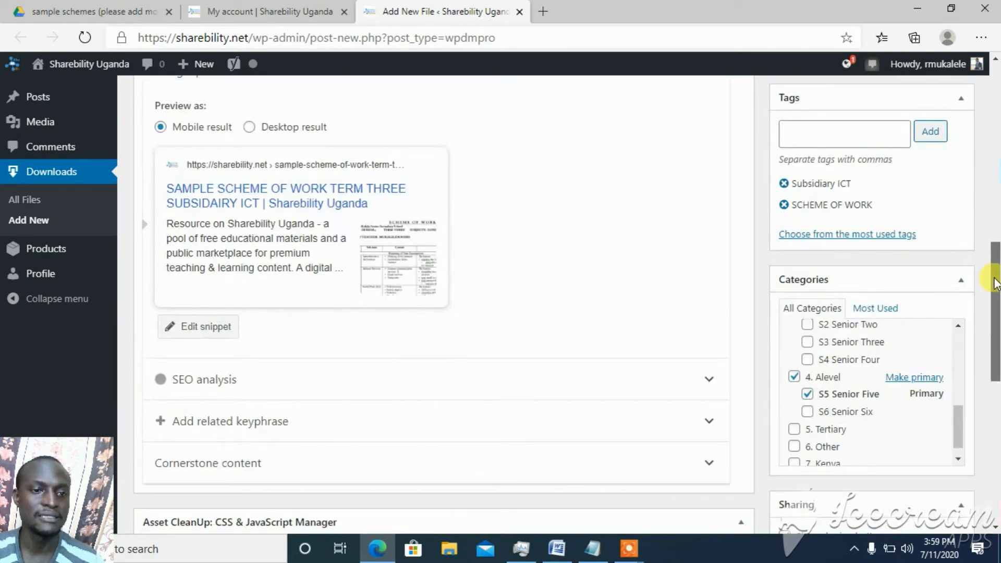
scroll(296, 200, up, 7)
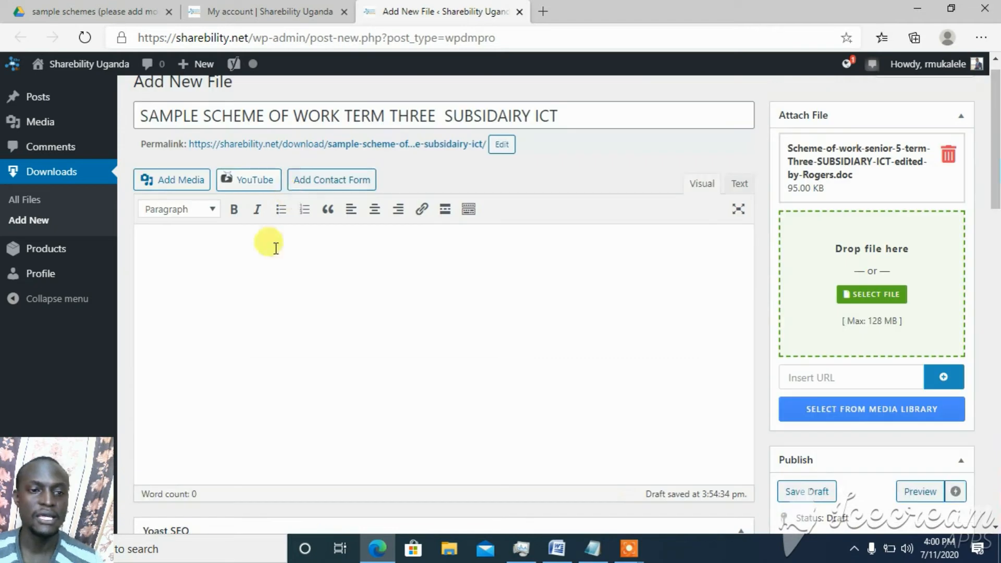
click(258, 341)
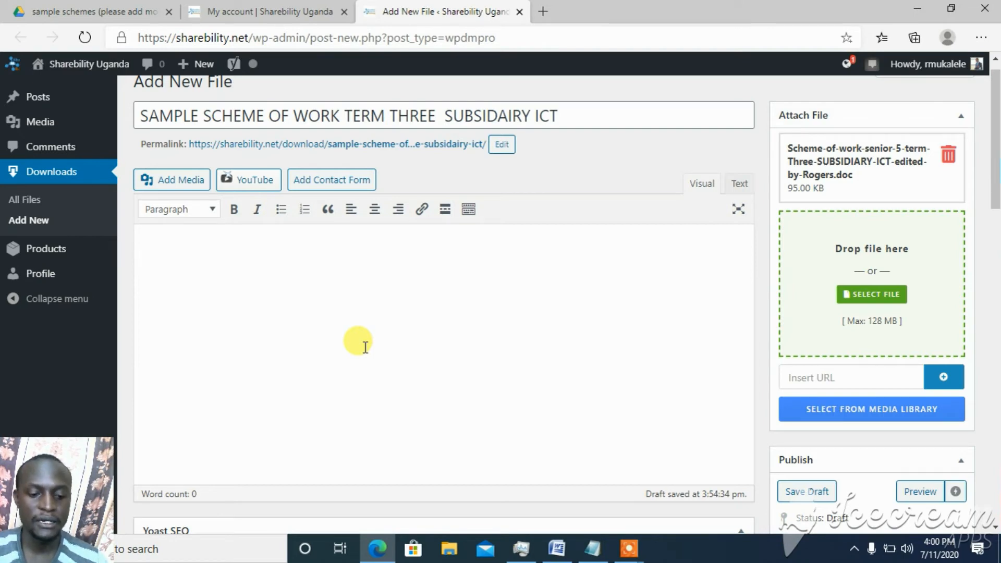
text(tE)
key(BackSpace)
key(BackSpace)
text(Scheme of work )
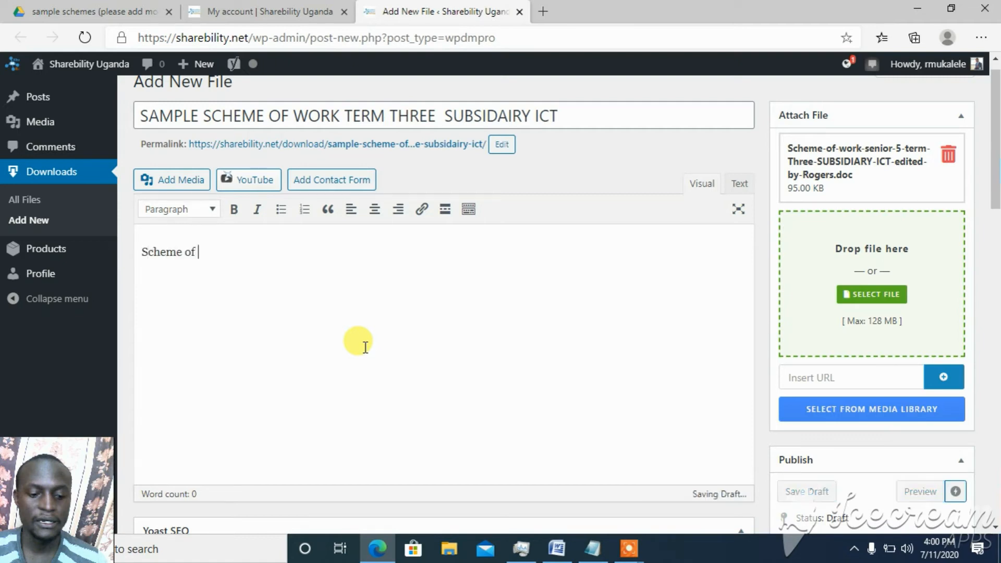
text(bas)
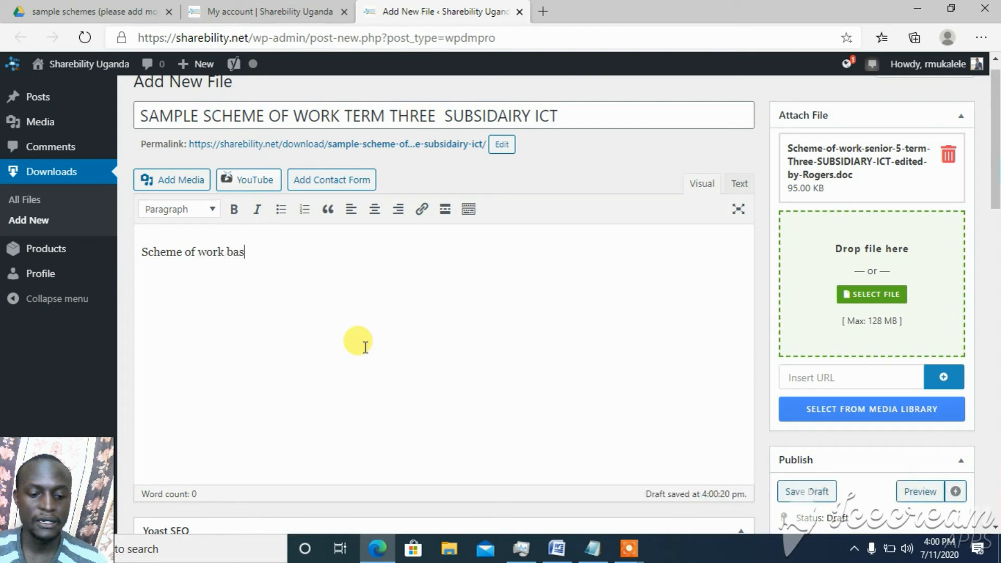
text(ed on th)
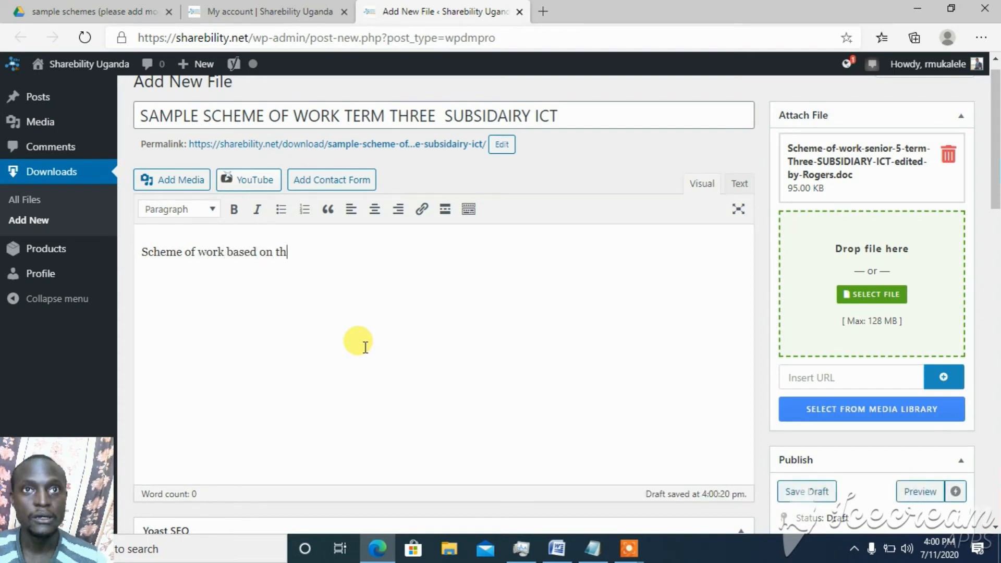
text(e NCDC Sub )
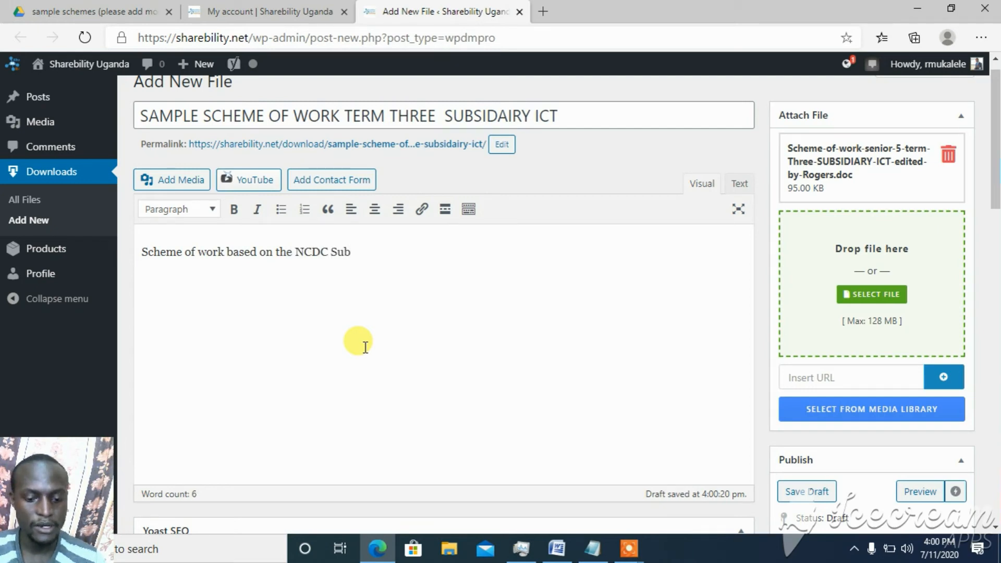
text(ICT Syl;)
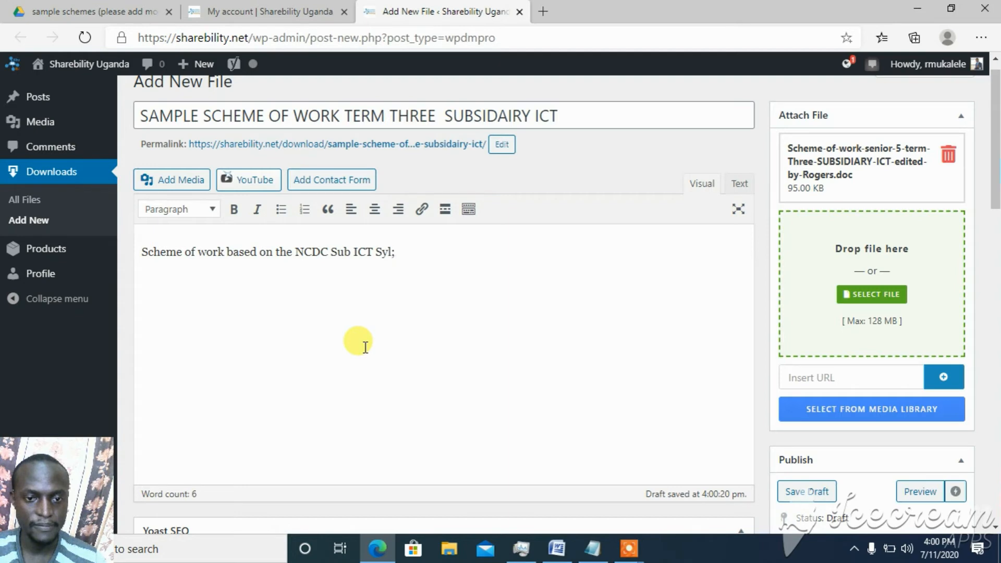
key(BackSpace)
text(llabus)
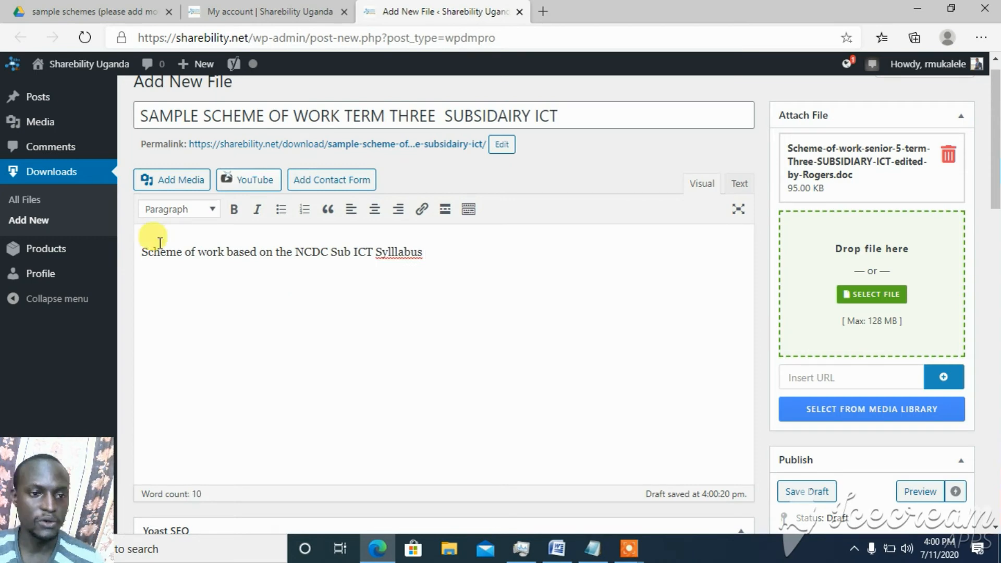
Complete the description with "for S5 Term 3" and correct the misspelled word to "Syllabus".
click(143, 252)
click(440, 252)
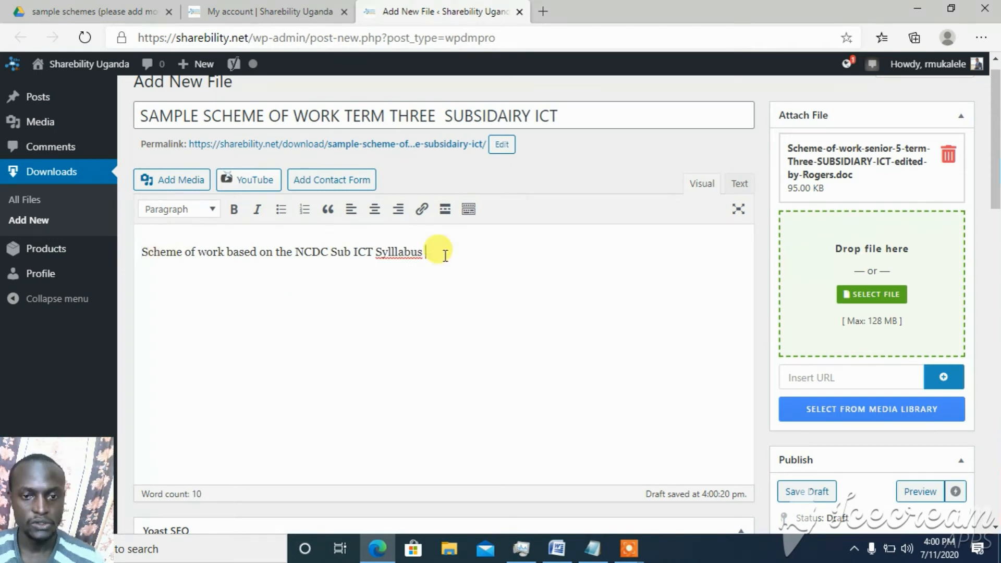
text(for s)
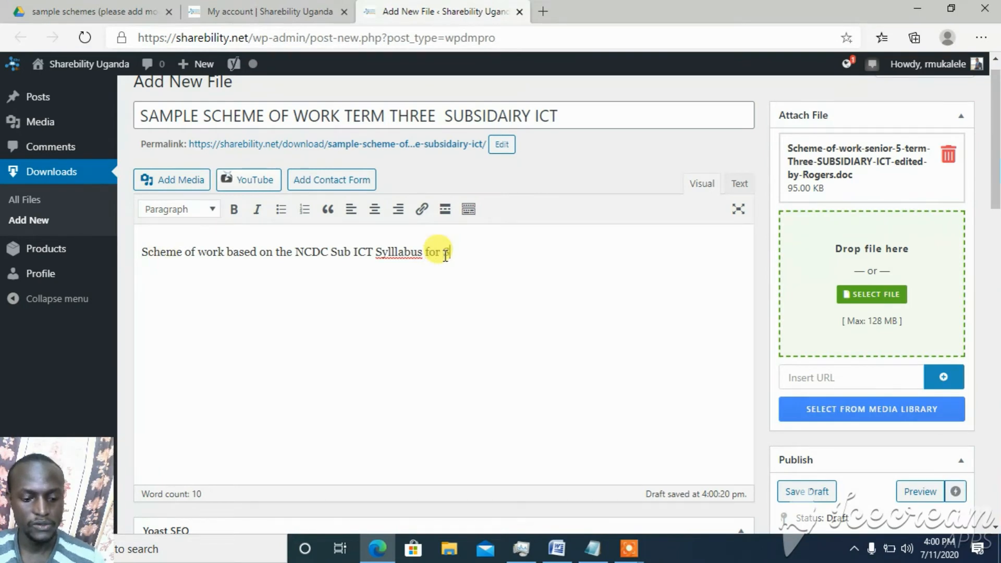
text(5 T)
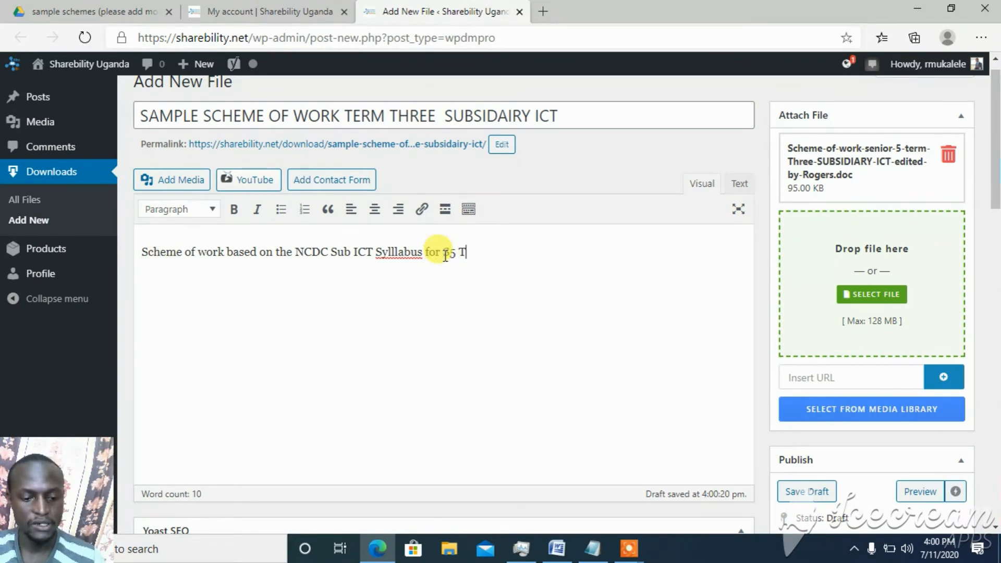
text(erm 3)
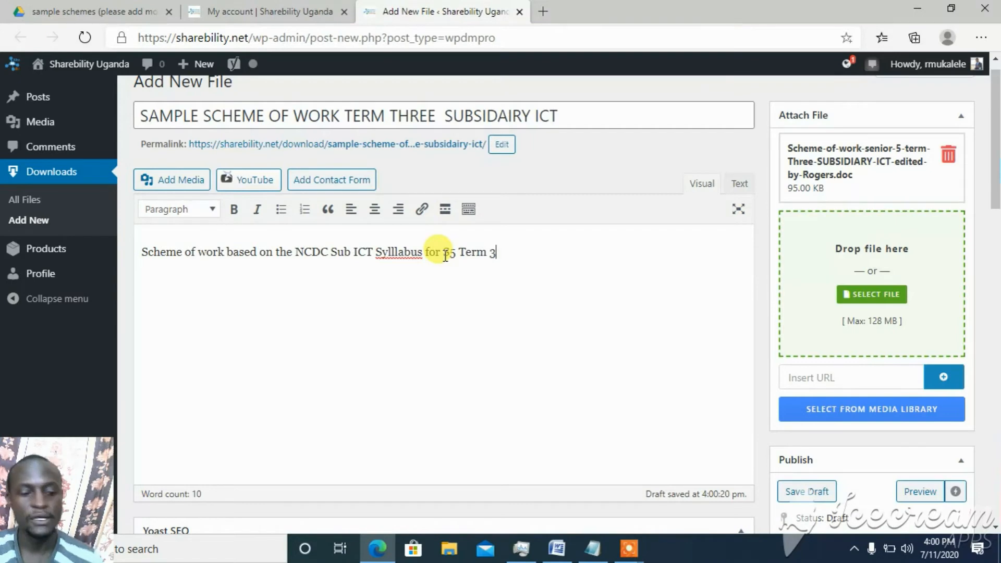
key(ctrl+a)
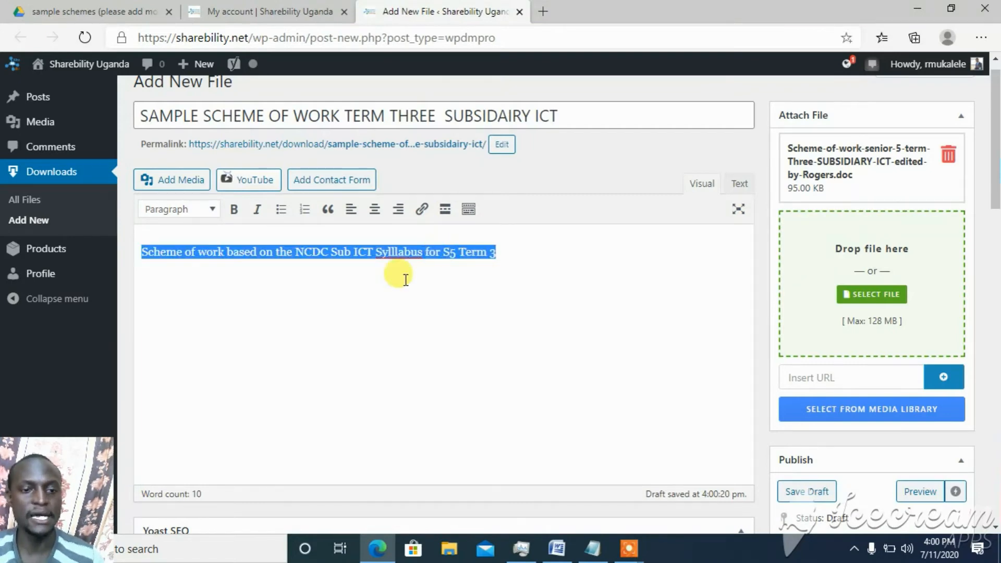
click(331, 272)
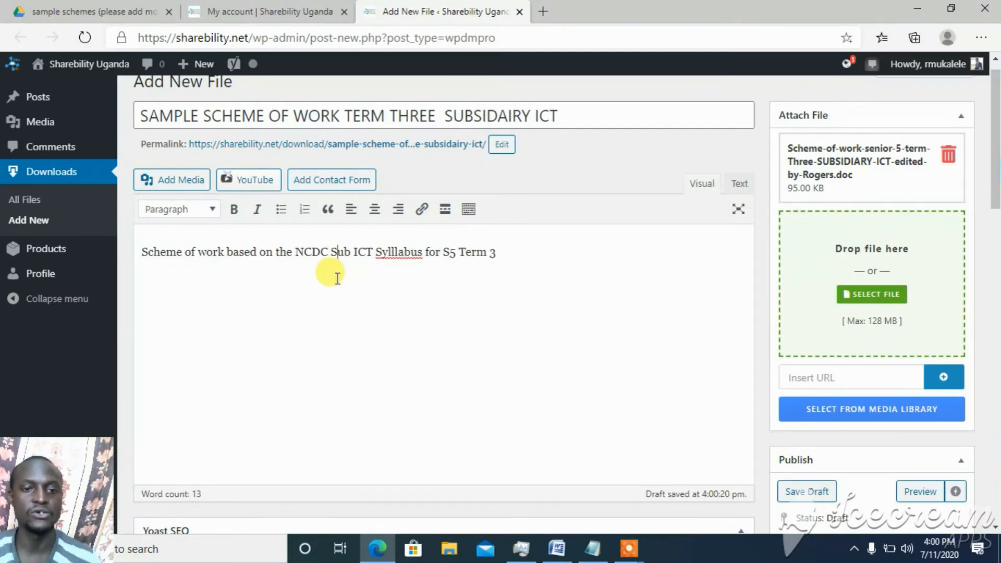
click(393, 253)
key(BackSpace)
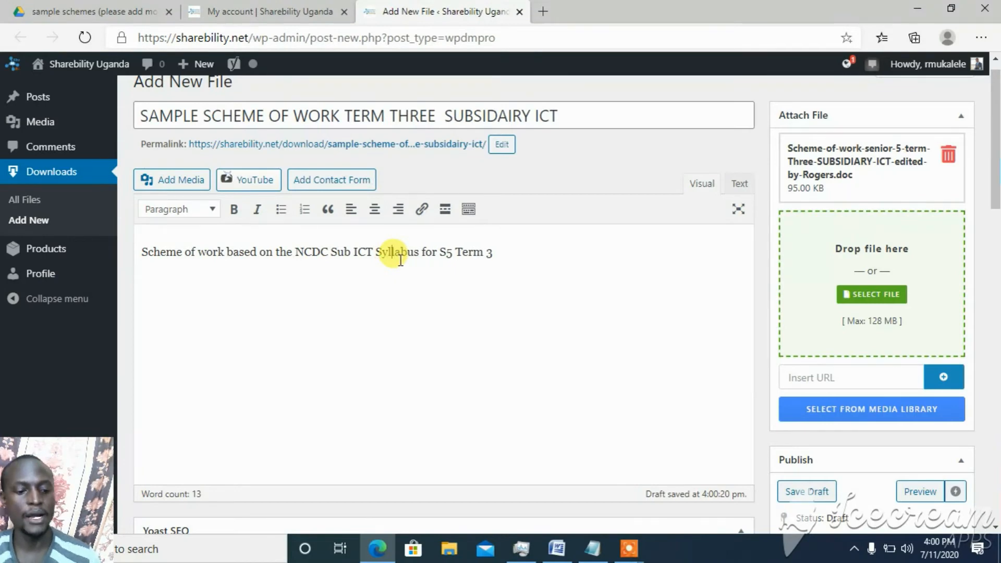
Remove the extra space between THREE and SUBSIDAIRY in the file's title.
triple_click(400, 260)
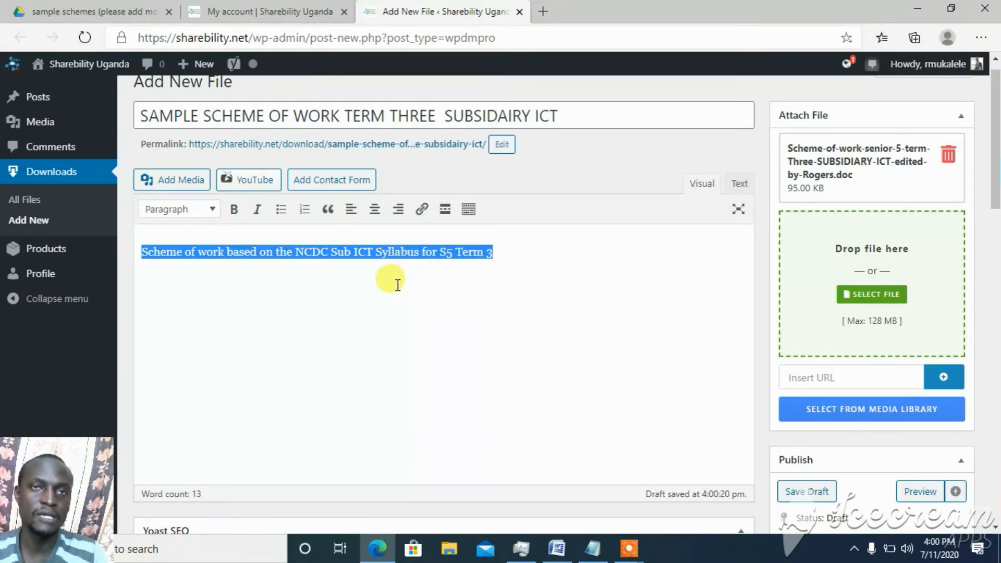
click(443, 116)
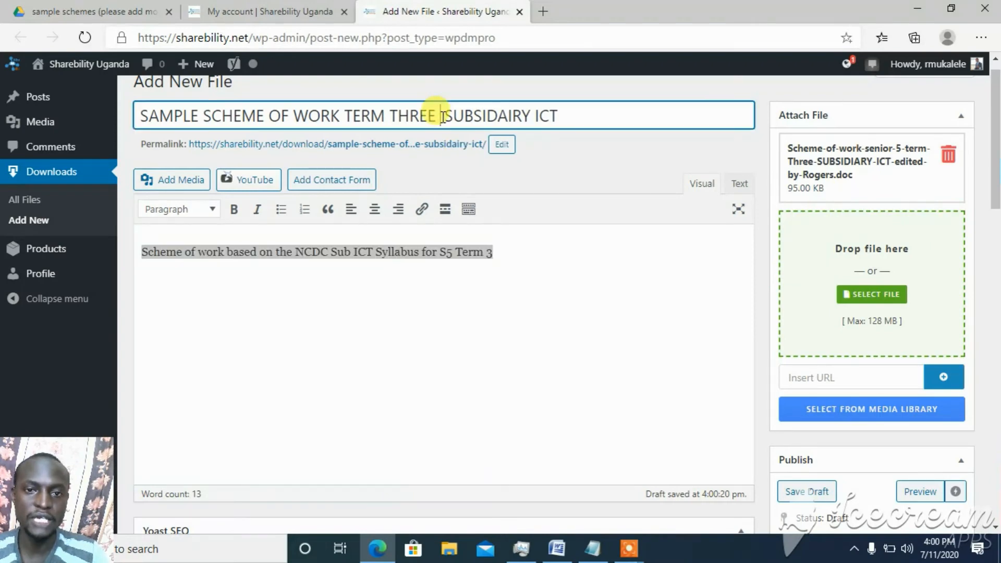
key(BackSpace)
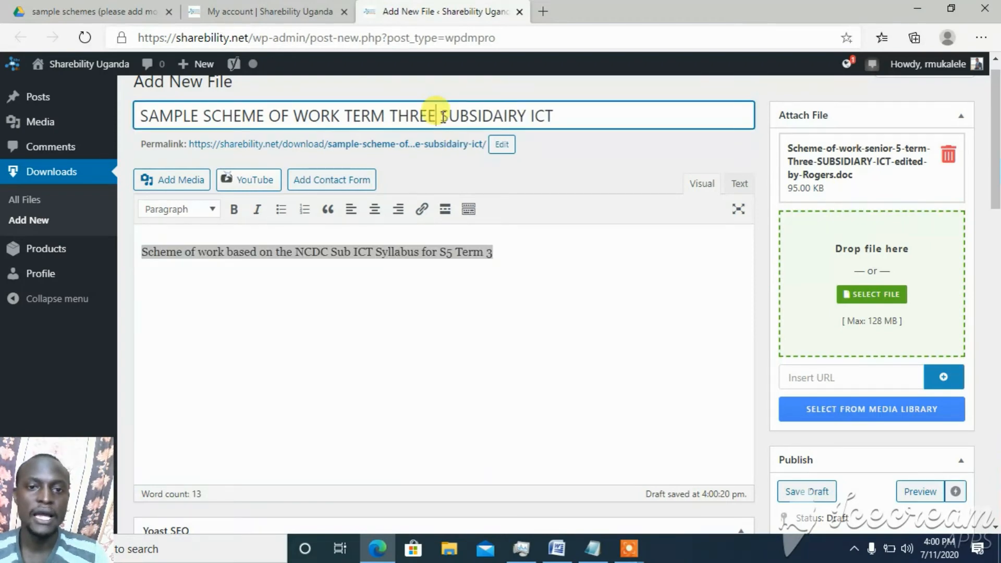
click(387, 259)
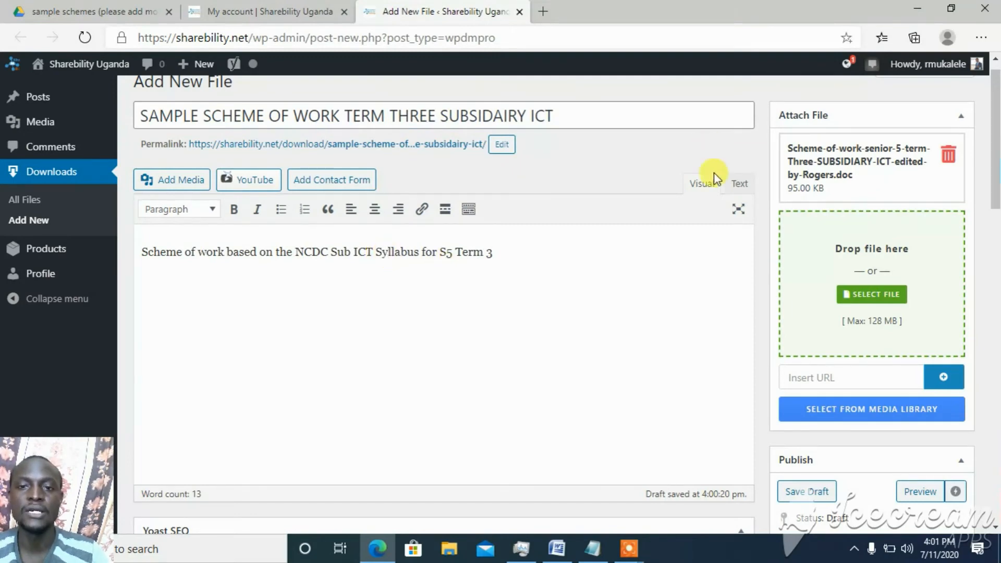
Check the title, tags and categories of the new file entry and submit it for review.
scroll(672, 172, down, 10)
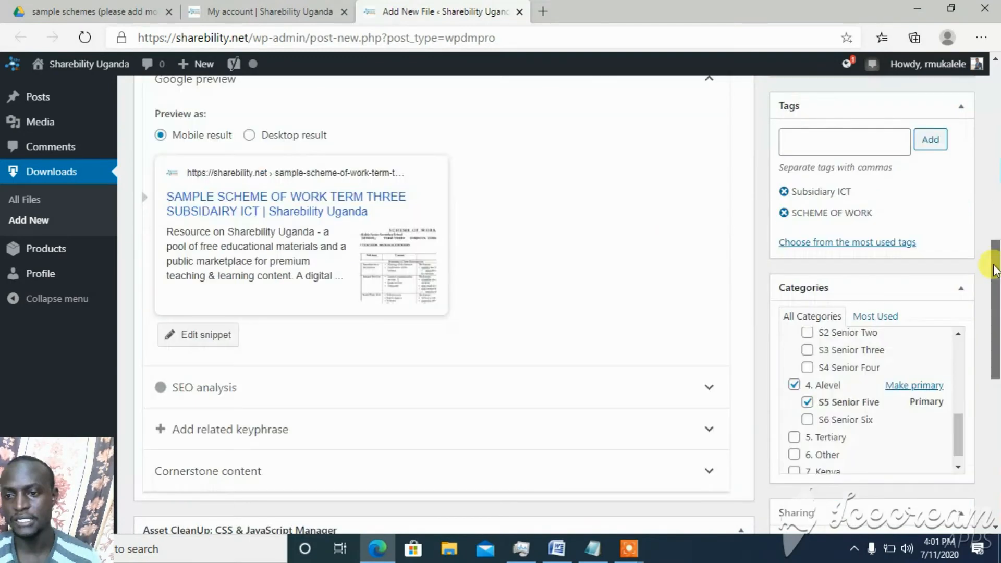
scroll(969, 96, up, 11)
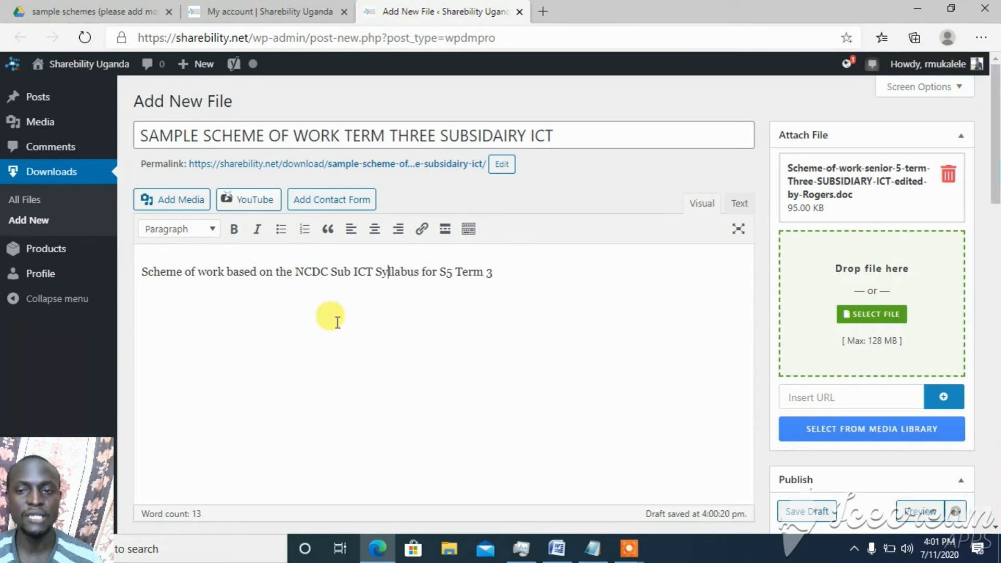
click(252, 133)
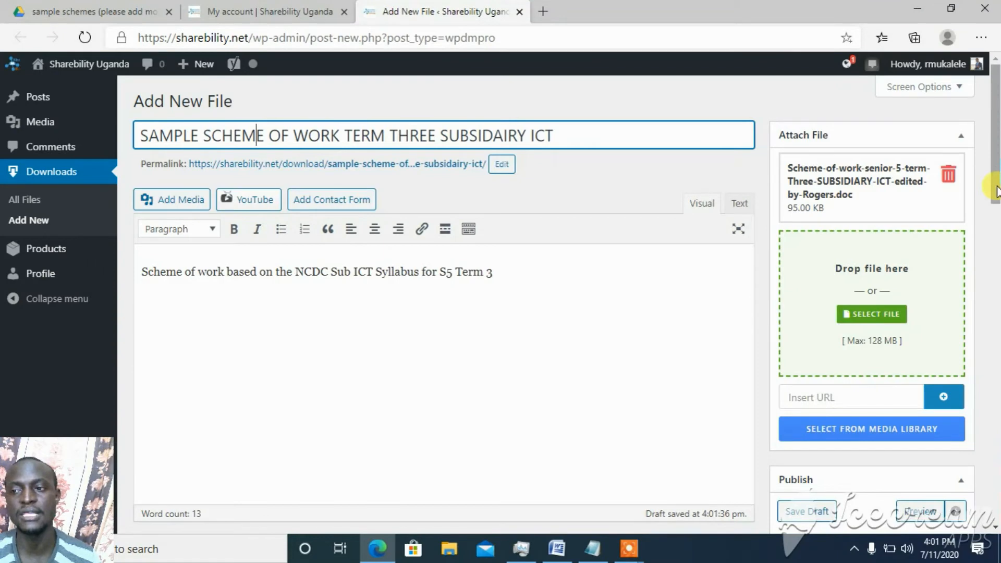
drag(996, 191, 987, 268)
click(916, 390)
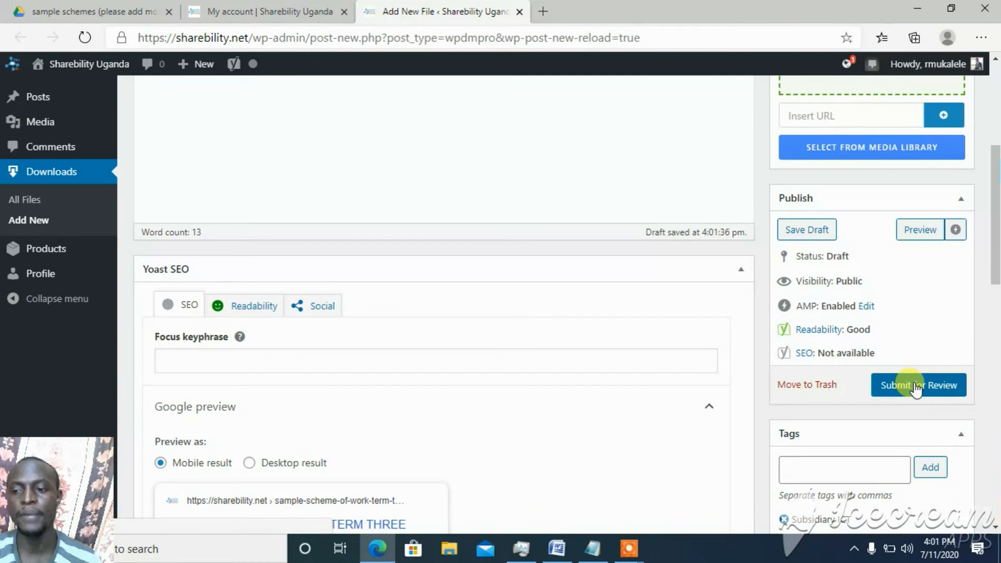
click(916, 387)
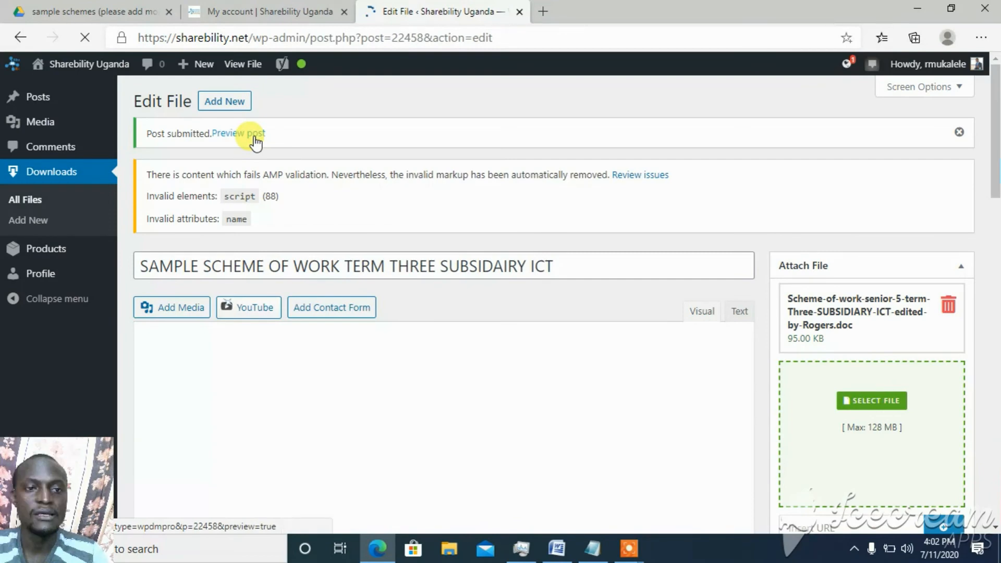
Preview the submitted post and examine its featured image, title, download section and description.
click(255, 142)
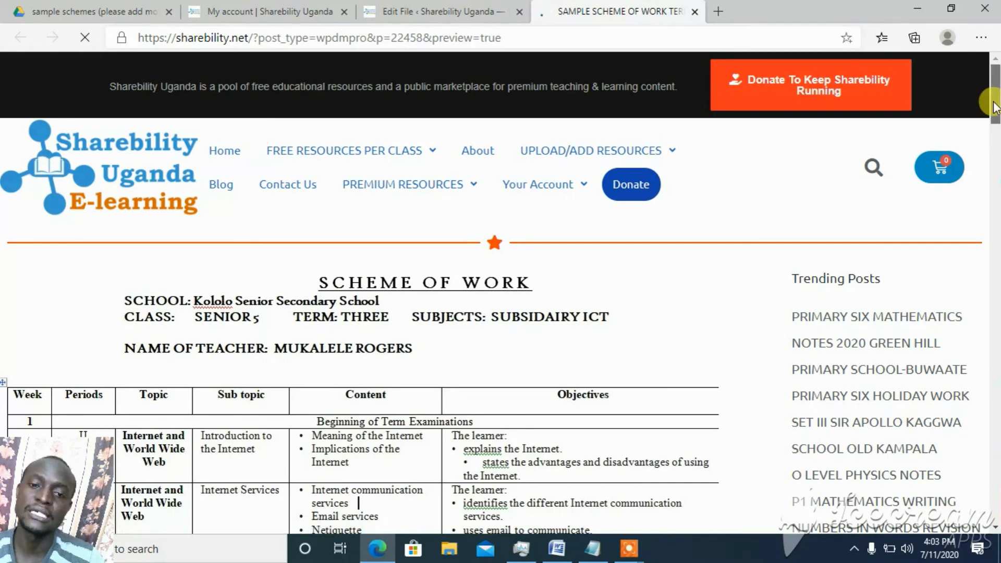
drag(994, 107, 994, 151)
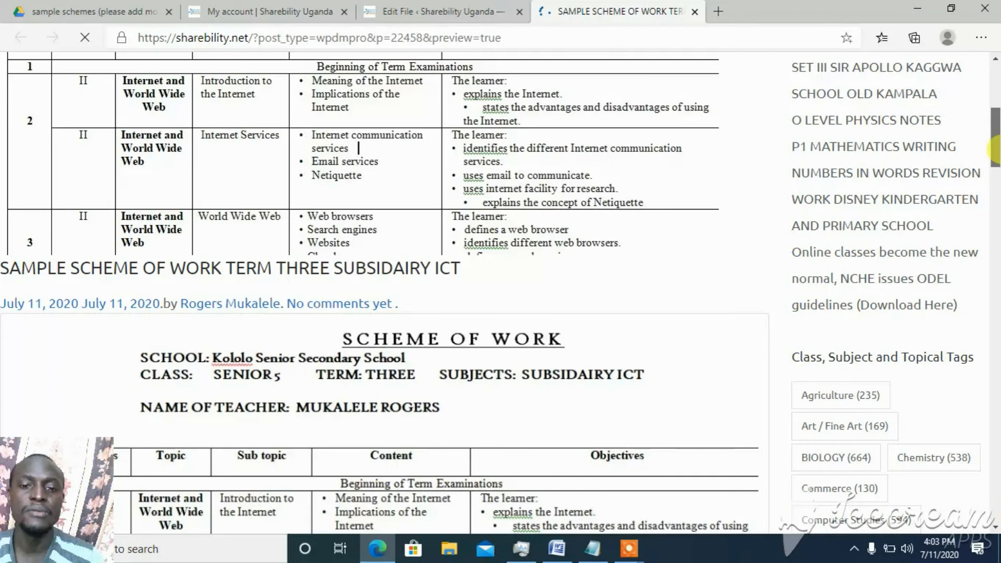
mouse_move(993, 150)
mouse_down()
mouse_move(996, 116)
mouse_move(996, 168)
mouse_up()
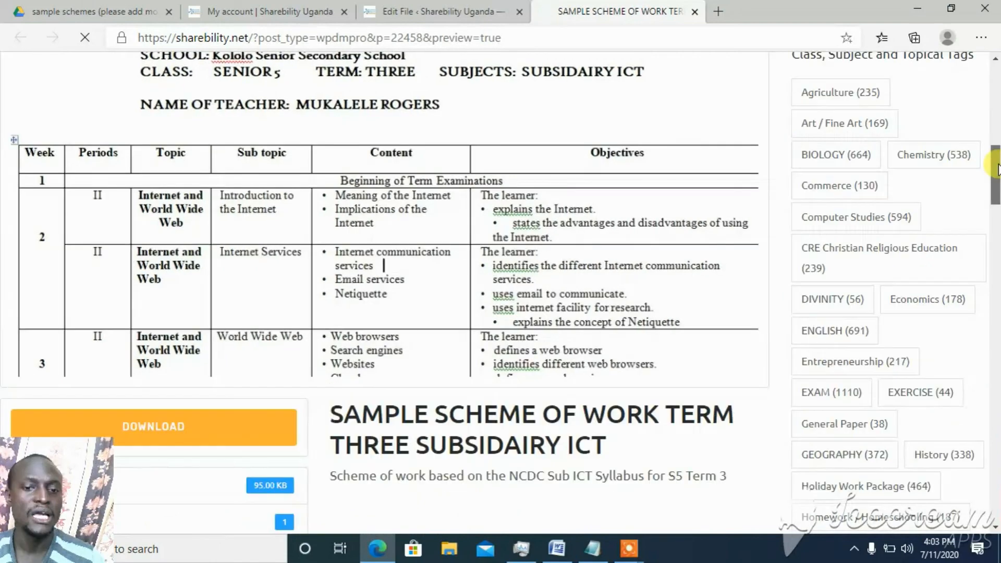
Examine the previewed post's file details and related posts down to the comment section, and open its comment box.
scroll(395, 161, down, 5)
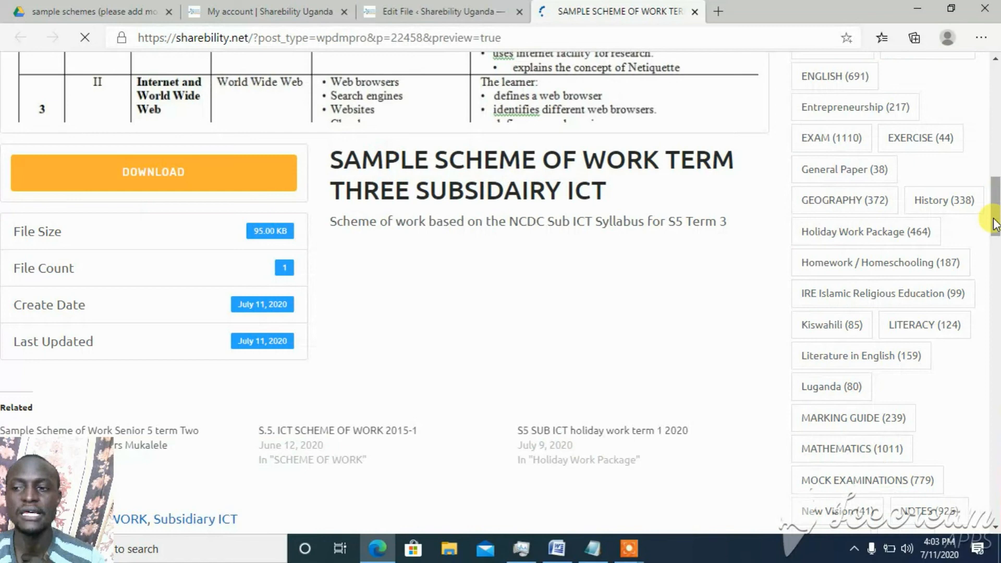
drag(995, 225, 995, 336)
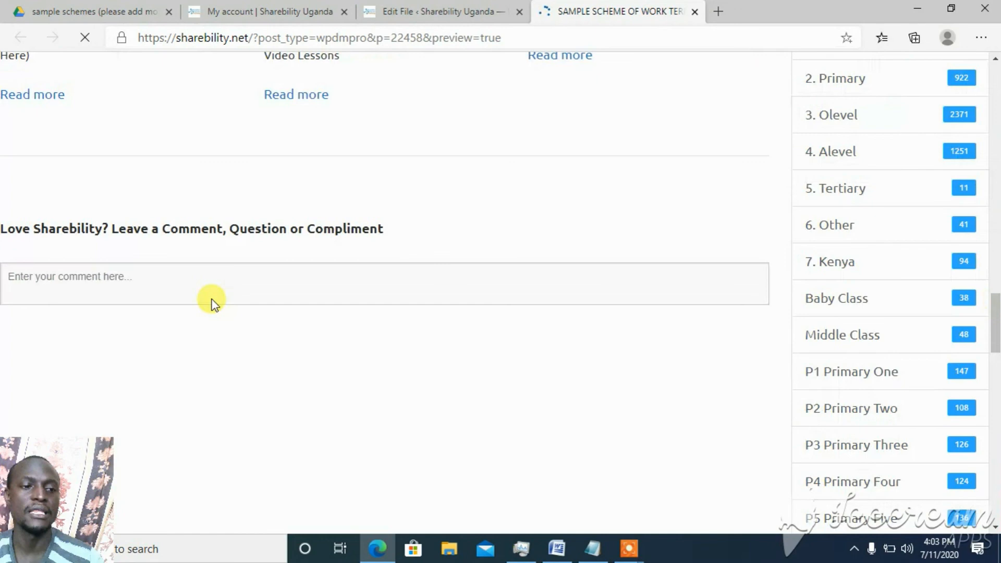
click(211, 301)
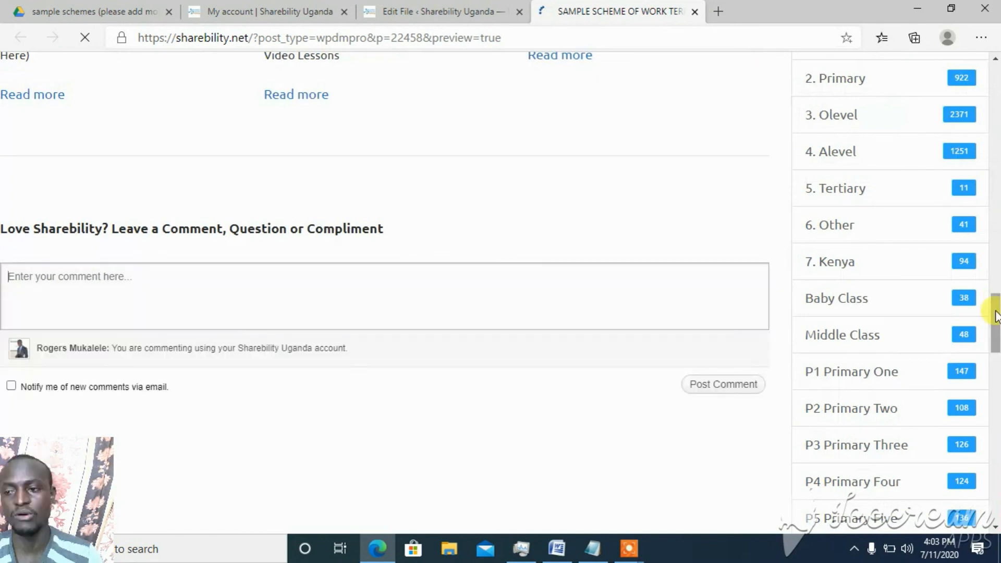
Return to the site's header and open the account's Login to Dashboard page.
drag(996, 313, 982, 182)
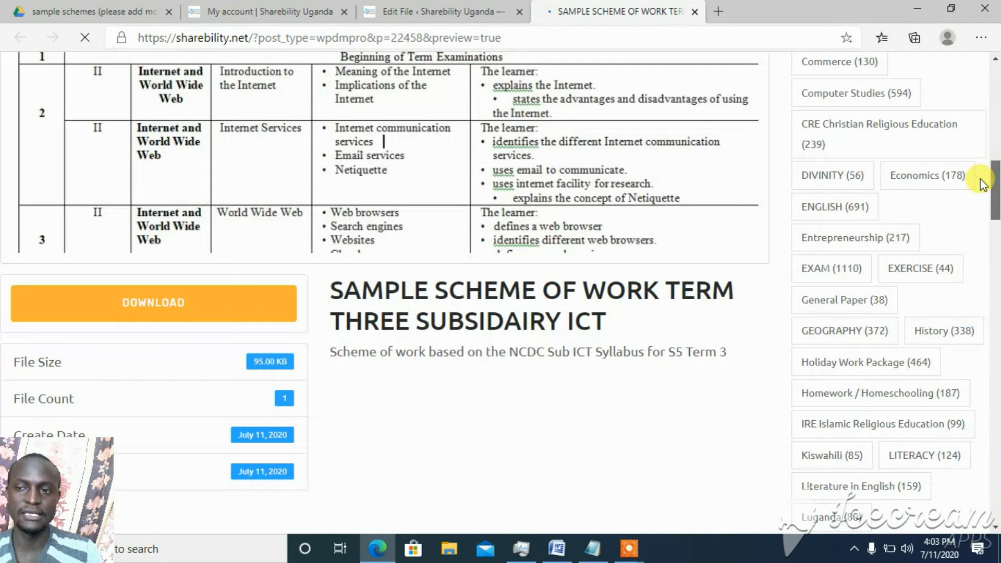
drag(980, 179, 993, 113)
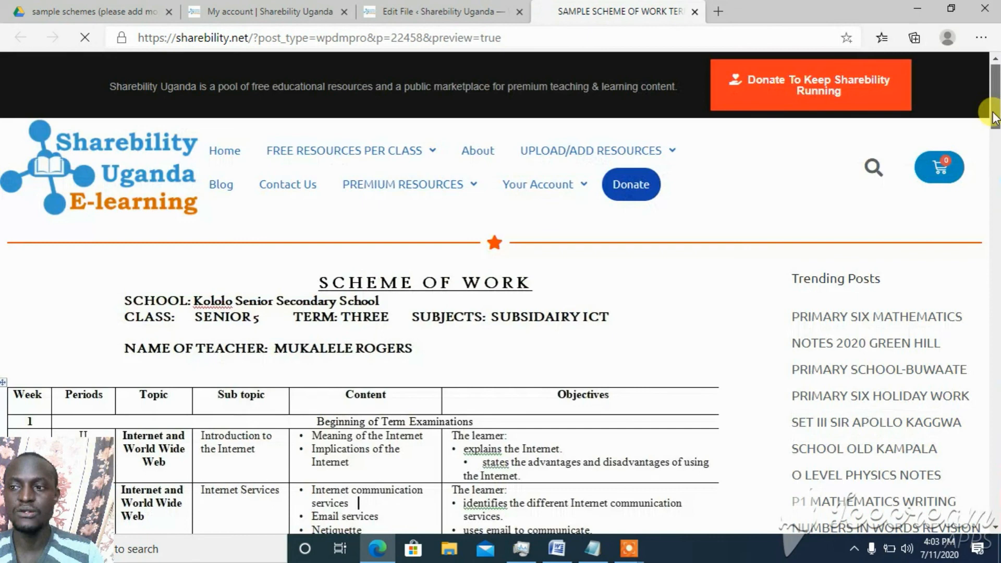
mouse_move(543, 184)
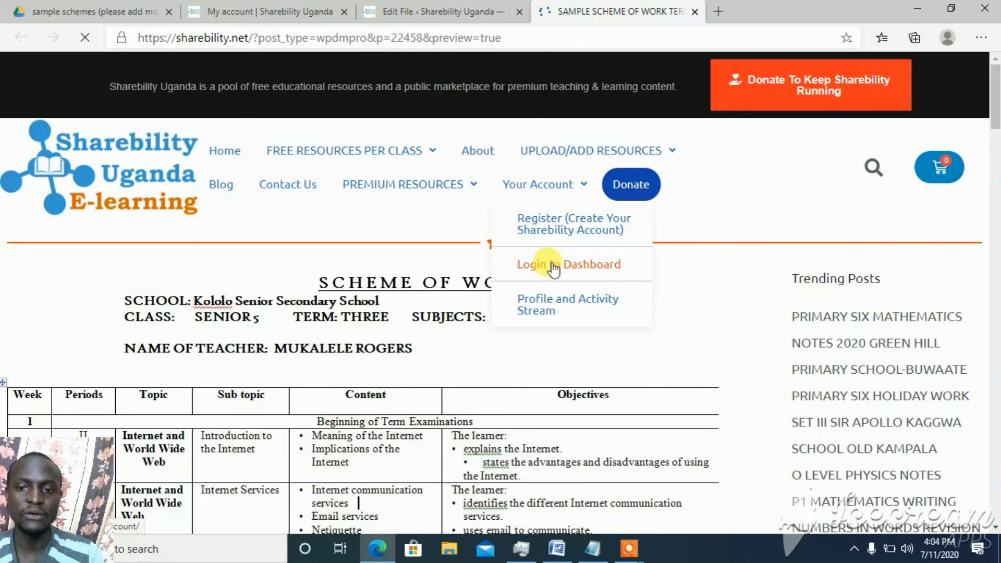
click(565, 266)
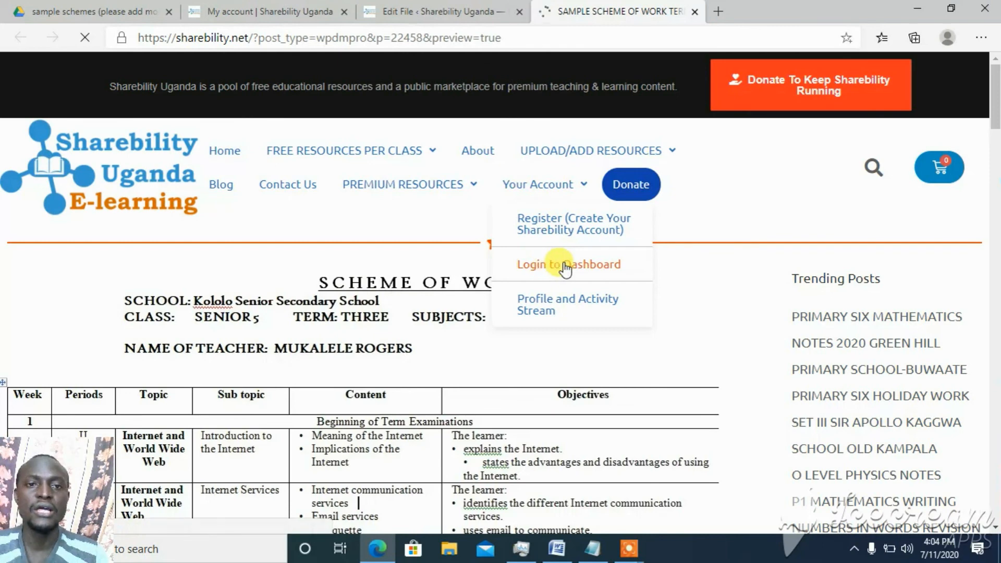